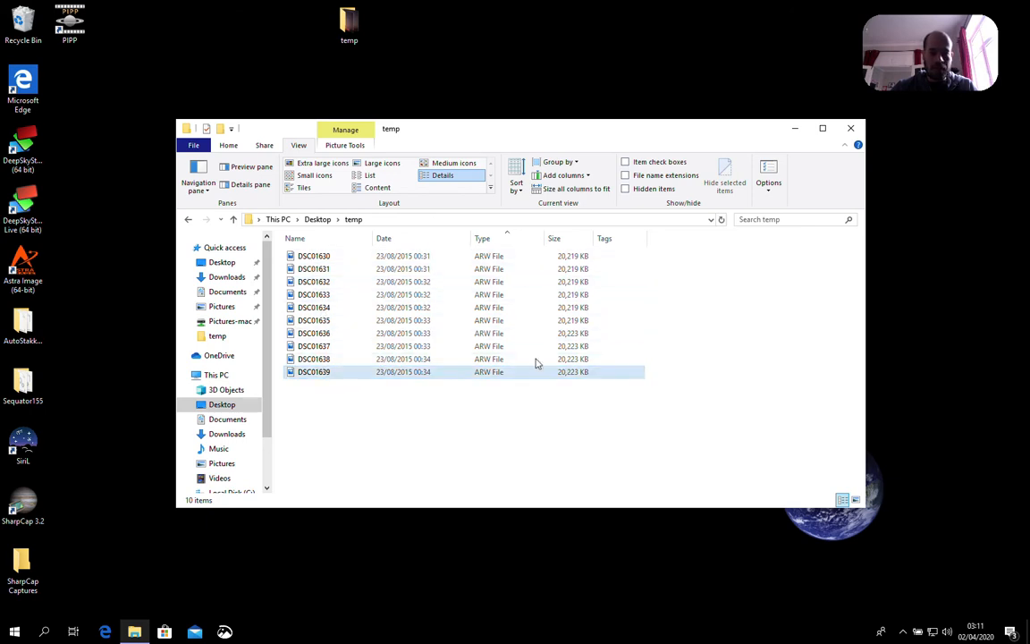
Open the Sequator155 folder on the desktop and launch the Sequator application.
{"action": "left_click", "coordinate": [490, 255]}
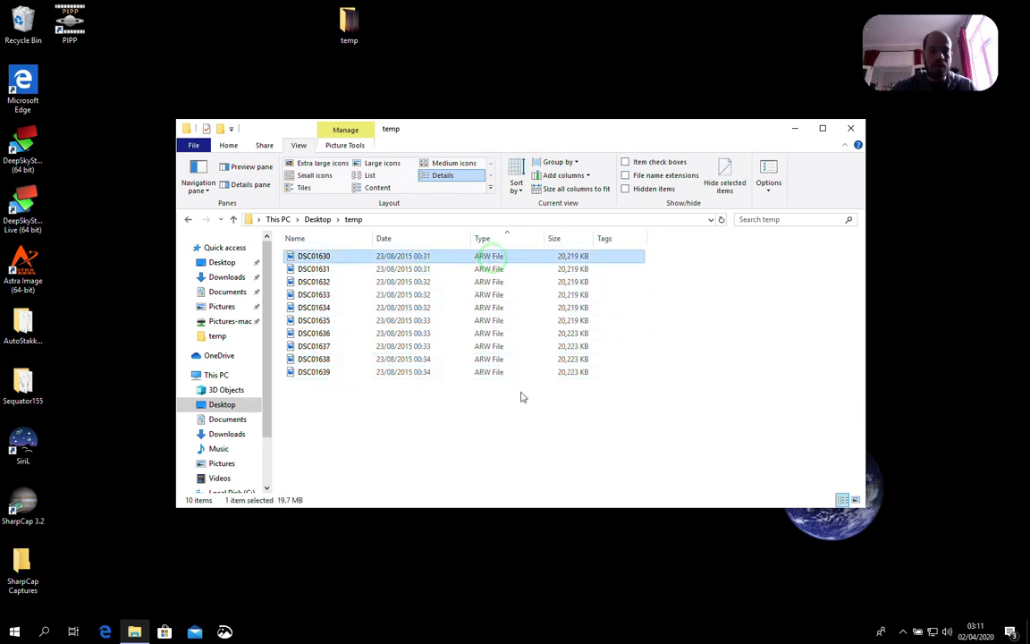
{"action": "left_click", "coordinate": [27, 389]}
{"action": "double_click", "coordinate": [27, 389]}
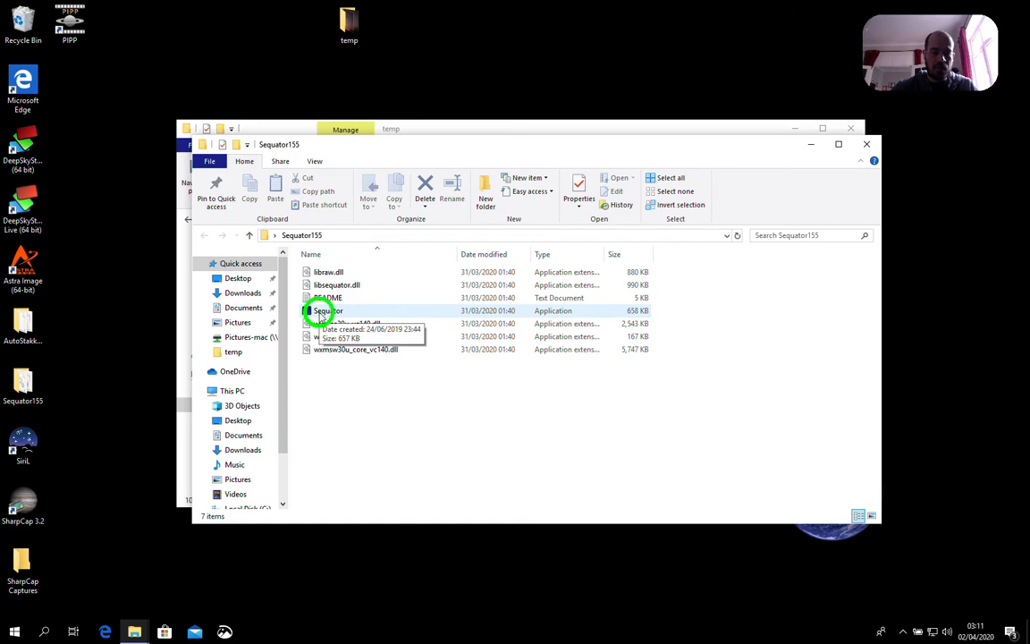
{"action": "left_click", "coordinate": [322, 313]}
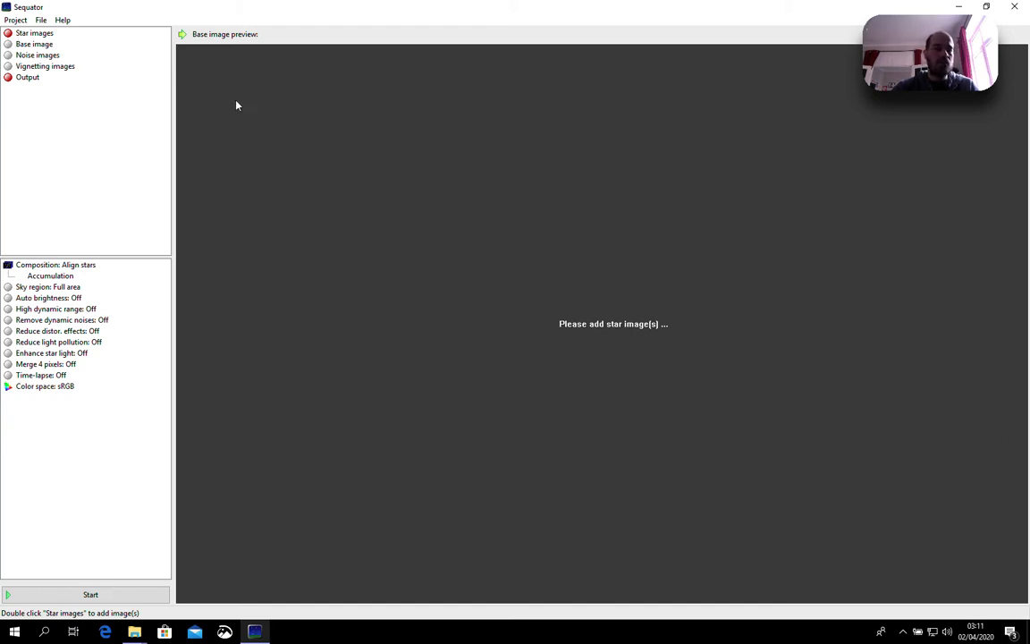
Load the ten raw files DSC01630 to DSC01639 from the temp folder as star images.
{"action": "double_click", "coordinate": [33, 34]}
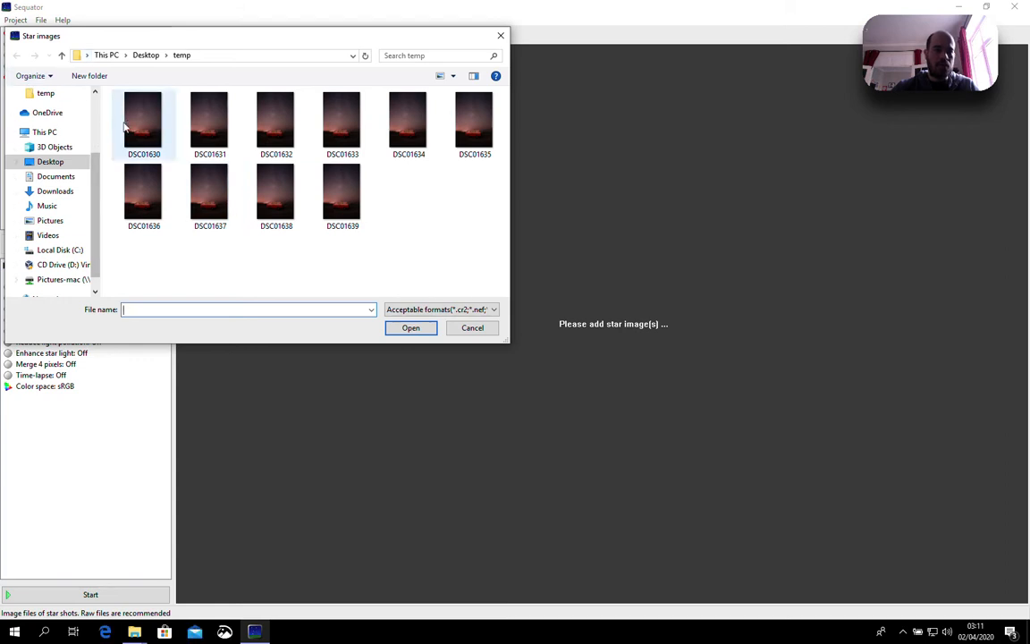
{"action": "left_click", "coordinate": [155, 118]}
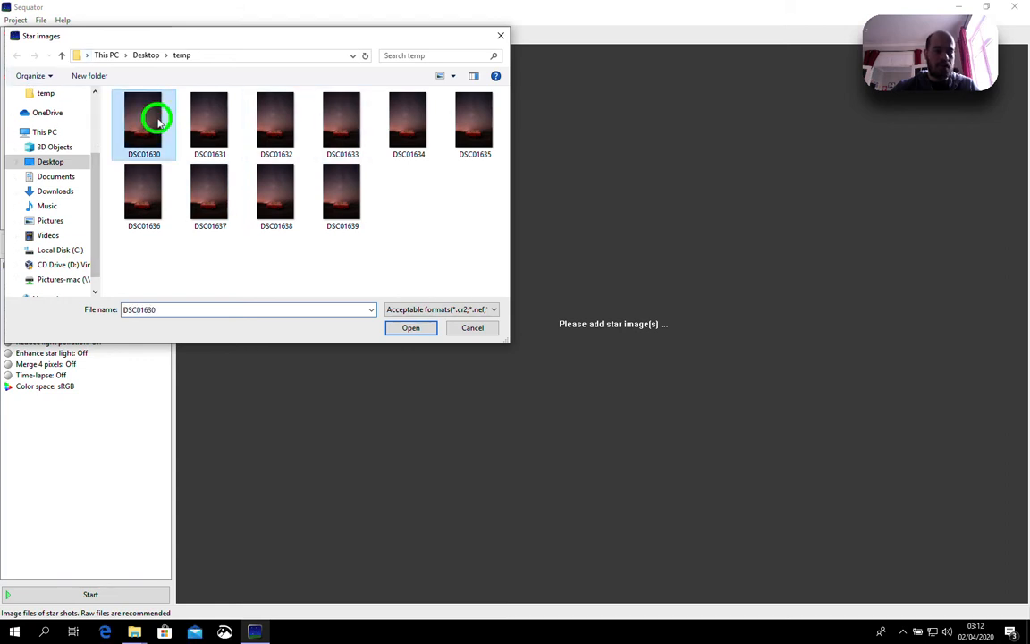
{"action": "left_click", "coordinate": [348, 206], "text": "shift"}
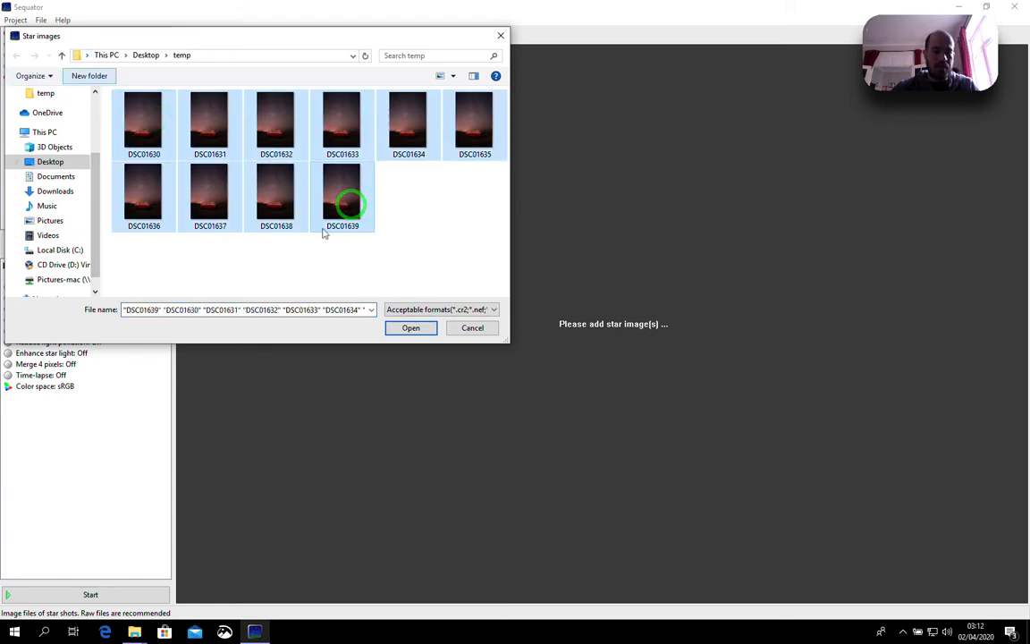
{"action": "left_click", "coordinate": [411, 329]}
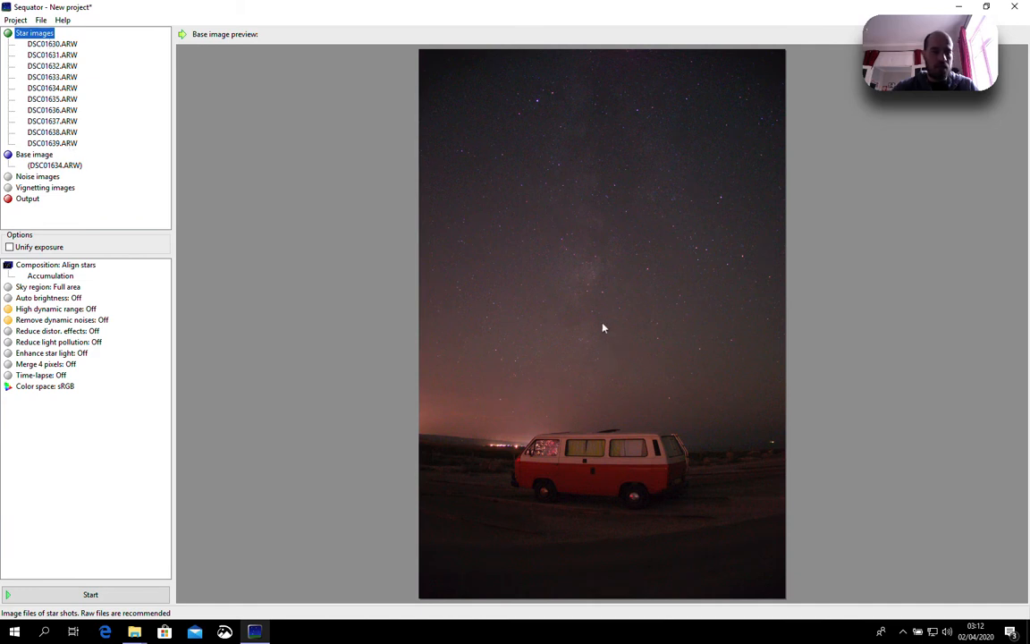
Set the output to an uncompressed TIFF file named stacked in the temp folder.
{"action": "left_click", "coordinate": [28, 200]}
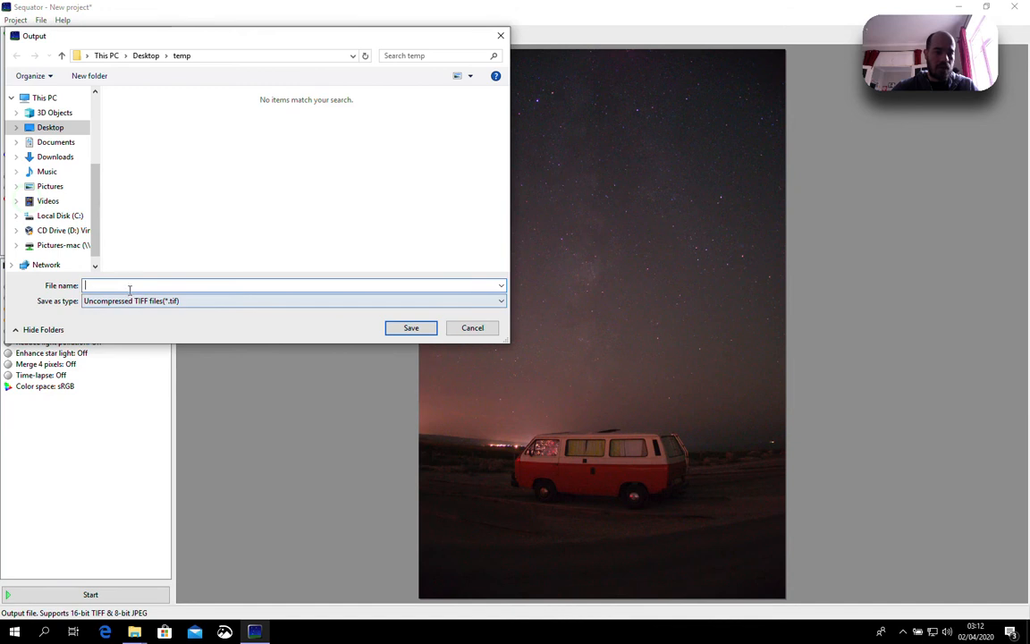
{"action": "type", "text": "s"}
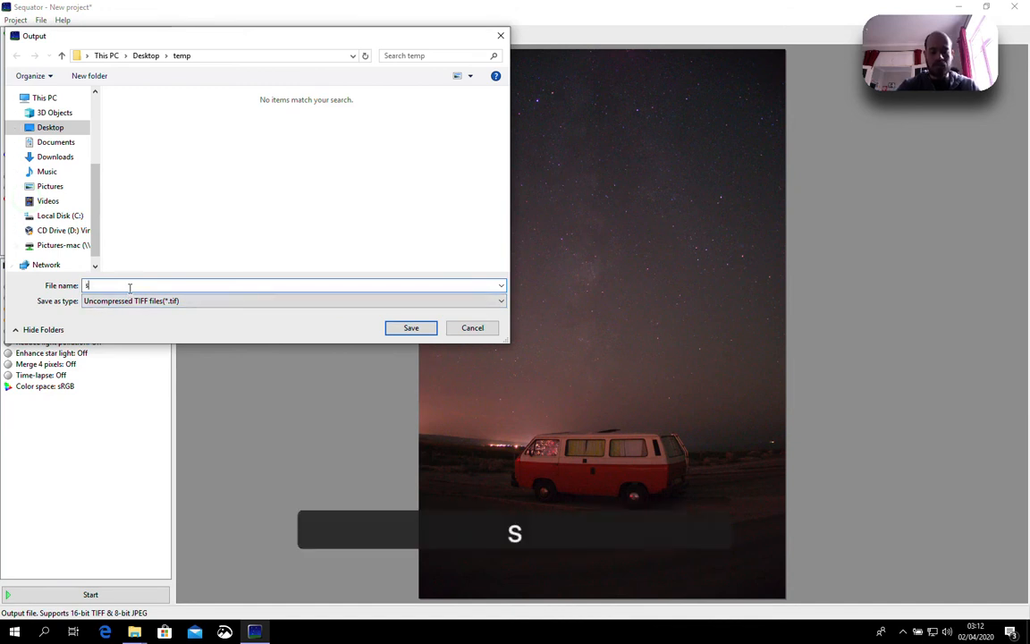
{"action": "type", "text": "tacked"}
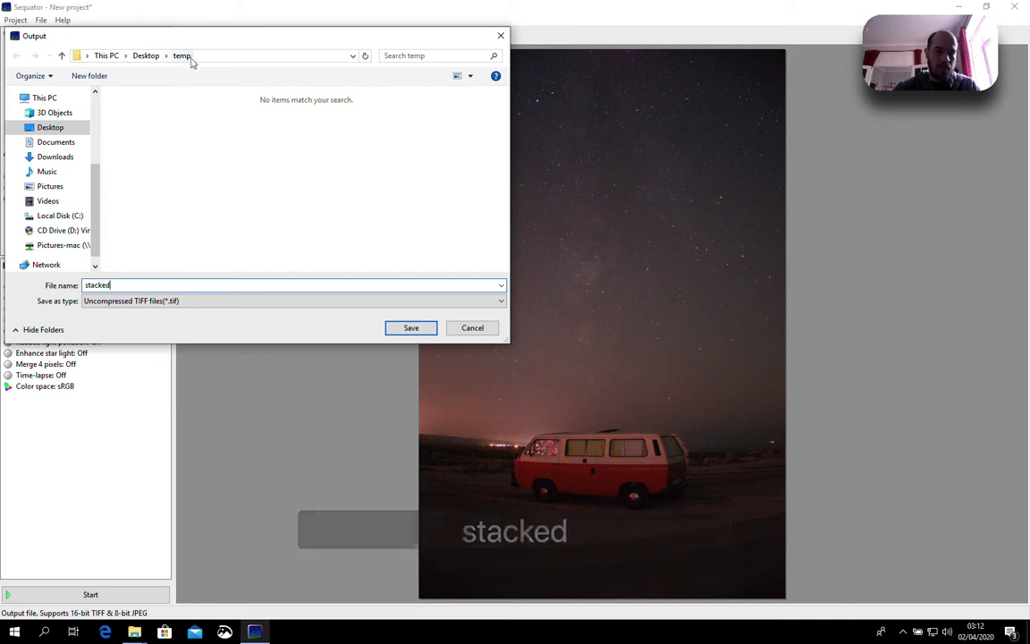
{"action": "left_click", "coordinate": [413, 329]}
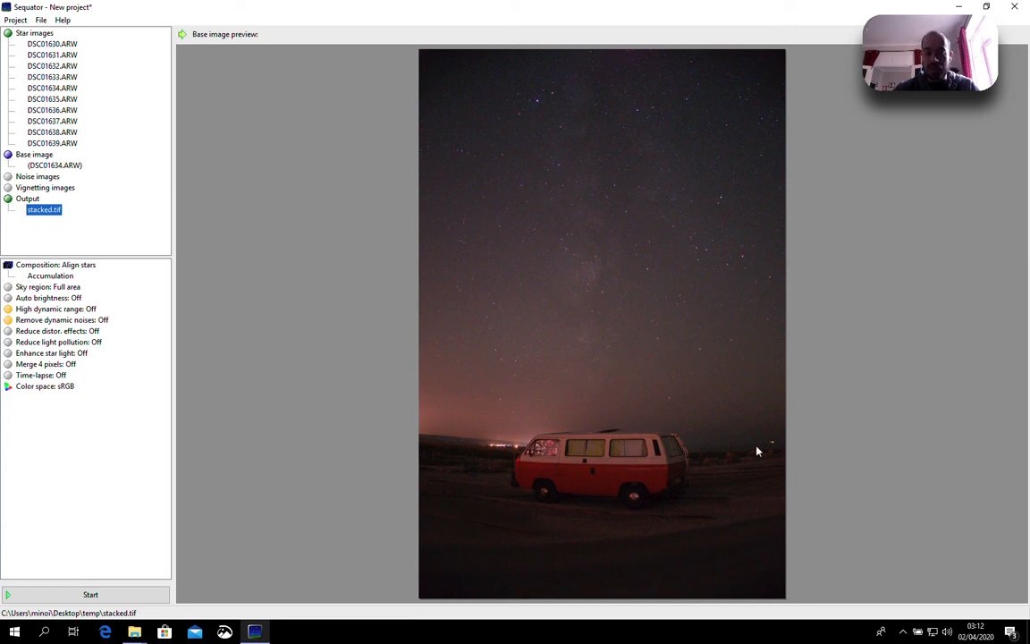
Set the Align stars composition to Freeze ground and prepare a medium-sized brush for an irregular sky region mask.
{"action": "left_click", "coordinate": [71, 265]}
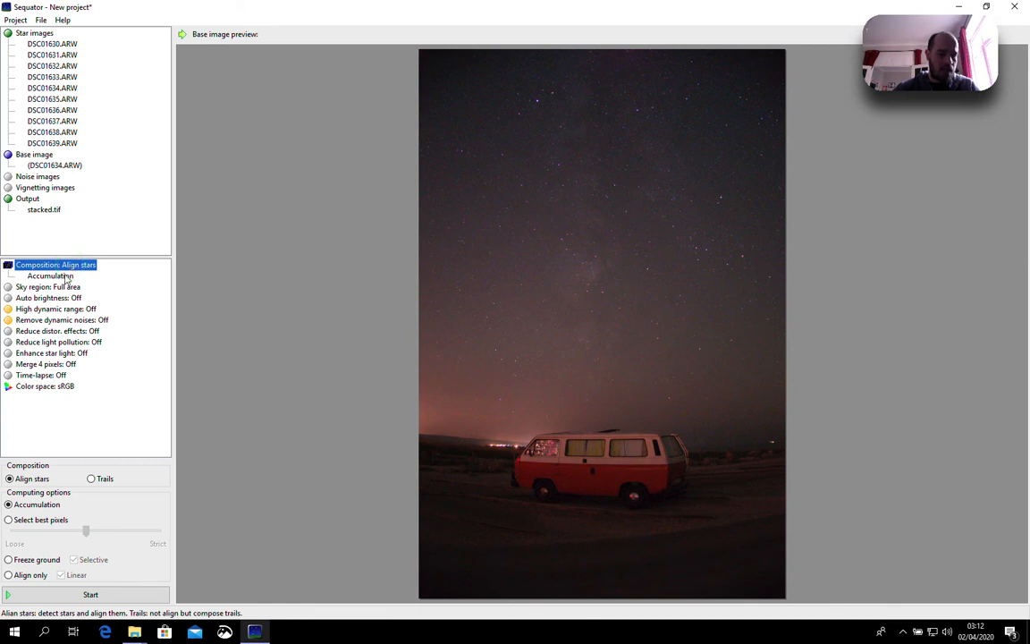
{"action": "left_click", "coordinate": [25, 561]}
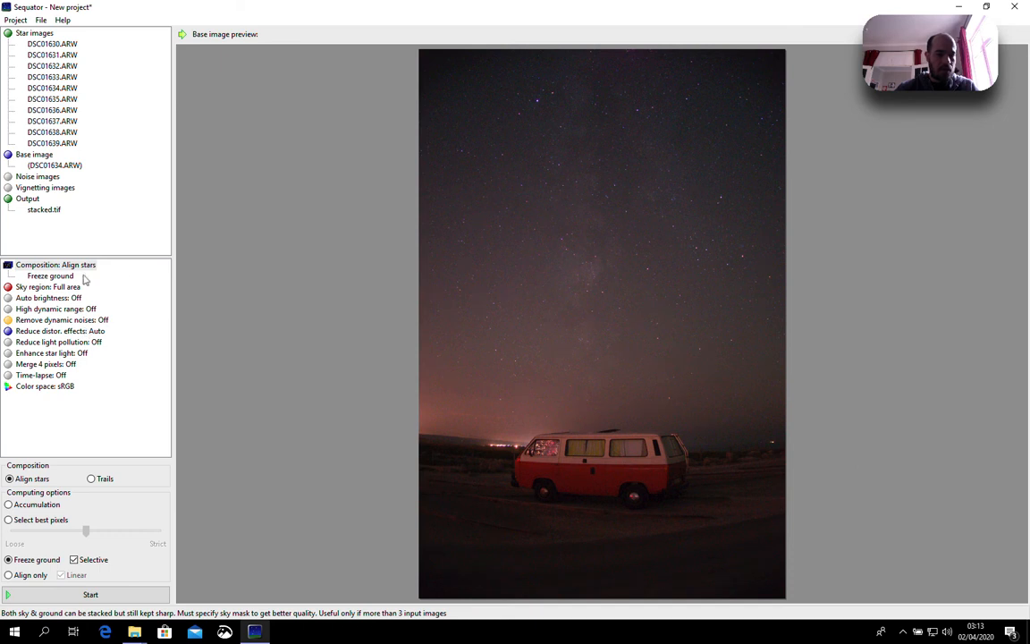
{"action": "left_click", "coordinate": [14, 287]}
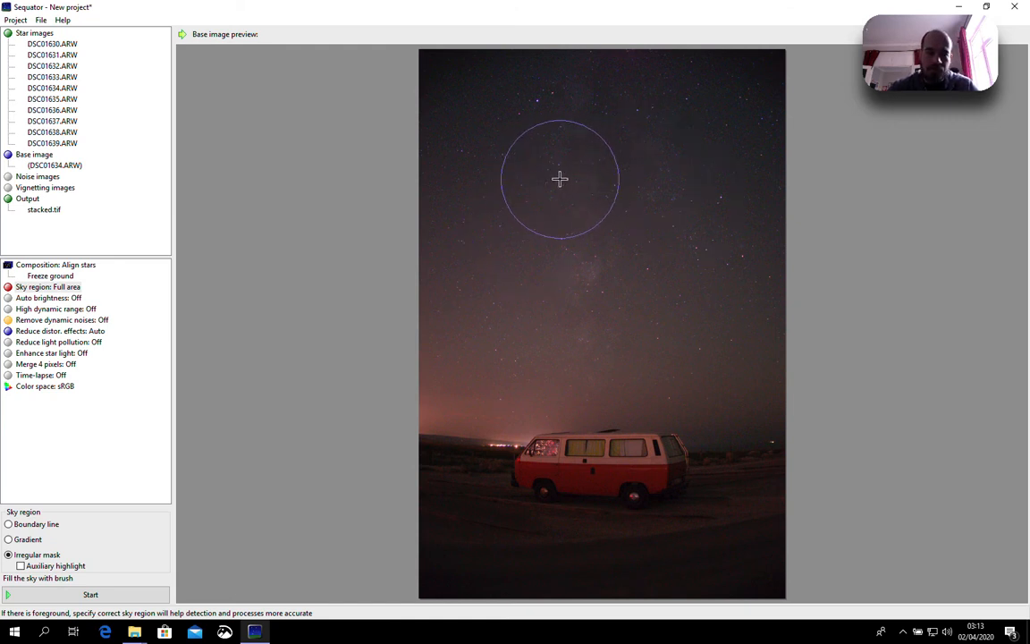
{"action": "scroll", "coordinate": [560, 179], "scroll_direction": "down", "scroll_amount": 2}
{"action": "scroll", "coordinate": [560, 179], "scroll_direction": "down", "scroll_amount": 1}
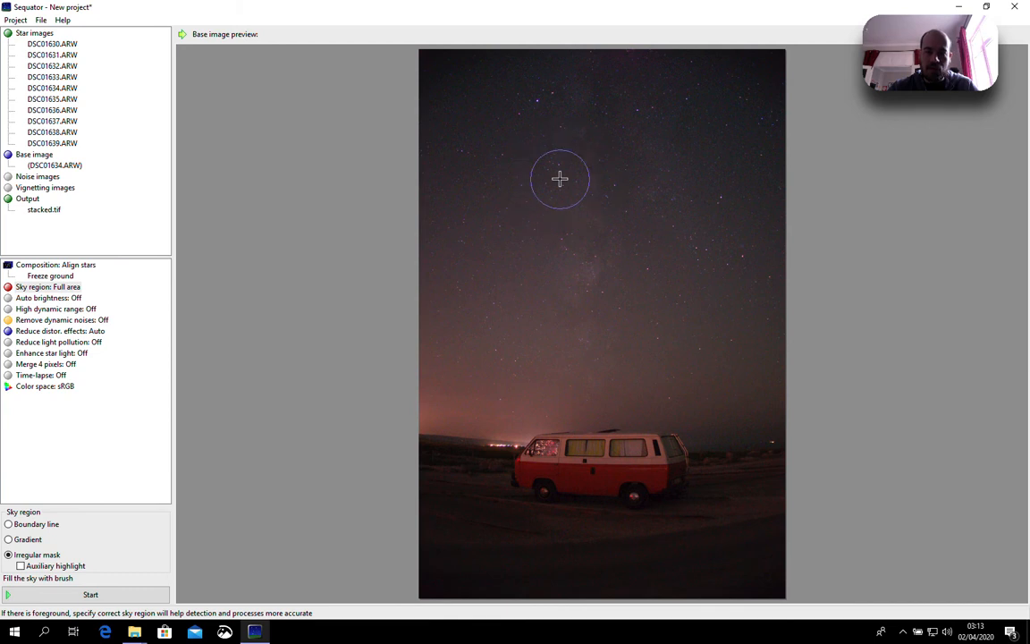
{"action": "scroll", "coordinate": [560, 179], "scroll_direction": "up", "scroll_amount": 4}
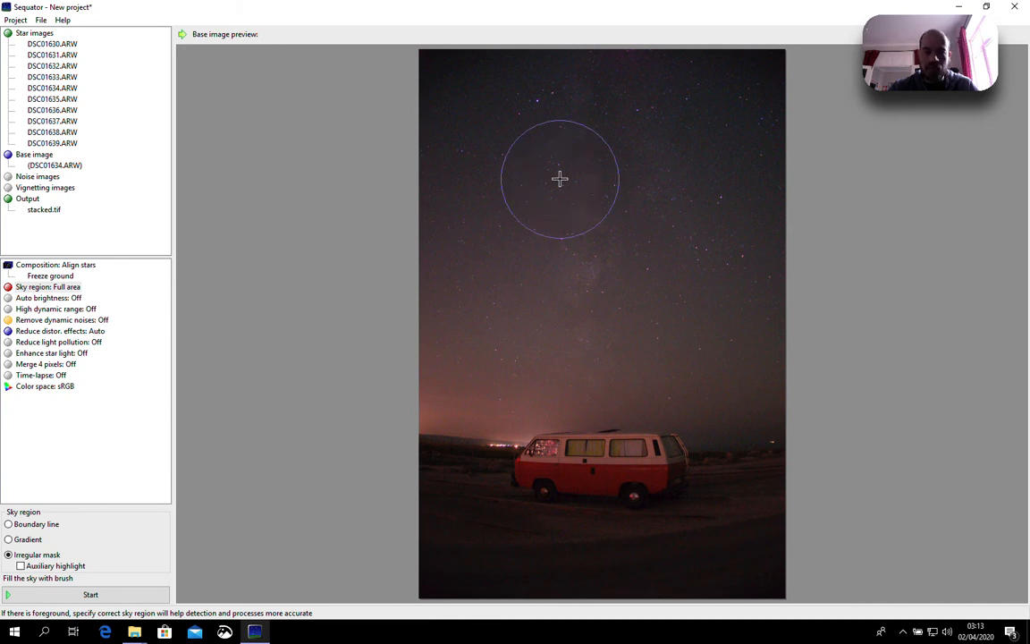
{"action": "scroll", "coordinate": [560, 179], "scroll_direction": "down", "scroll_amount": 1}
{"action": "scroll", "coordinate": [560, 179], "scroll_direction": "down", "scroll_amount": 2}
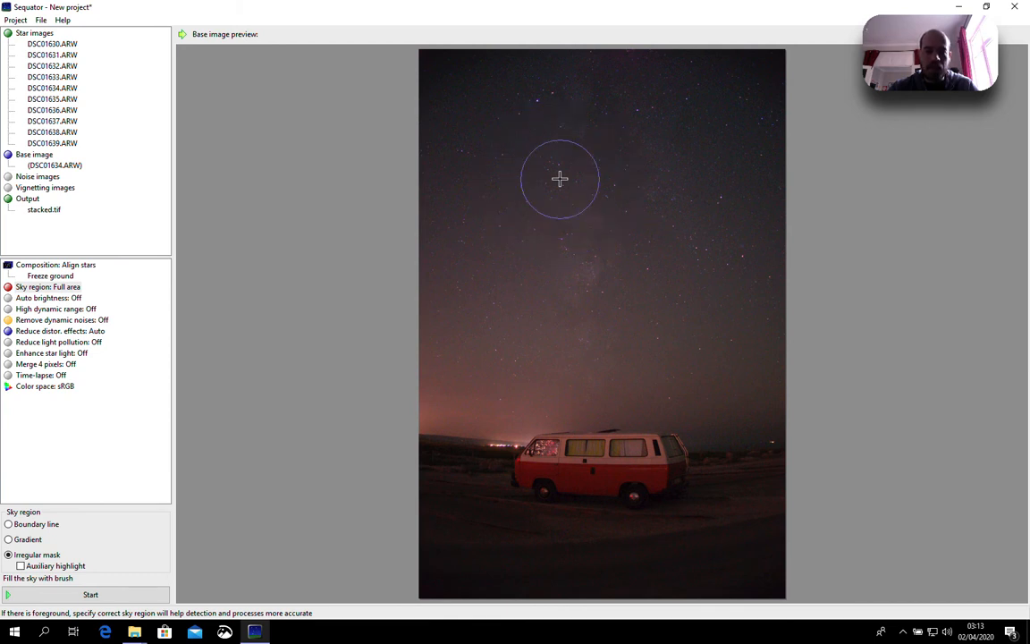
Paint the mask over the whole sky down to the horizon and erase it from the ground and van.
{"action": "left_click", "coordinate": [753, 78]}
{"action": "mouse_move", "coordinate": [702, 76]}
{"action": "left_mouse_down"}
{"action": "mouse_move", "coordinate": [420, 66]}
{"action": "mouse_move", "coordinate": [668, 93]}
{"action": "mouse_move", "coordinate": [853, 92]}
{"action": "mouse_move", "coordinate": [818, 109]}
{"action": "mouse_move", "coordinate": [305, 131]}
{"action": "mouse_move", "coordinate": [870, 173]}
{"action": "mouse_move", "coordinate": [346, 193]}
{"action": "mouse_move", "coordinate": [911, 215]}
{"action": "mouse_move", "coordinate": [263, 223]}
{"action": "mouse_move", "coordinate": [559, 252]}
{"action": "mouse_move", "coordinate": [814, 261]}
{"action": "mouse_move", "coordinate": [343, 281]}
{"action": "mouse_move", "coordinate": [786, 297]}
{"action": "mouse_move", "coordinate": [746, 315]}
{"action": "mouse_move", "coordinate": [386, 350]}
{"action": "mouse_move", "coordinate": [801, 350]}
{"action": "mouse_move", "coordinate": [767, 396]}
{"action": "mouse_move", "coordinate": [730, 405]}
{"action": "mouse_move", "coordinate": [660, 401]}
{"action": "mouse_move", "coordinate": [493, 425]}
{"action": "mouse_move", "coordinate": [403, 414]}
{"action": "mouse_move", "coordinate": [498, 448]}
{"action": "mouse_move", "coordinate": [727, 485]}
{"action": "mouse_move", "coordinate": [695, 486]}
{"action": "left_mouse_up"}
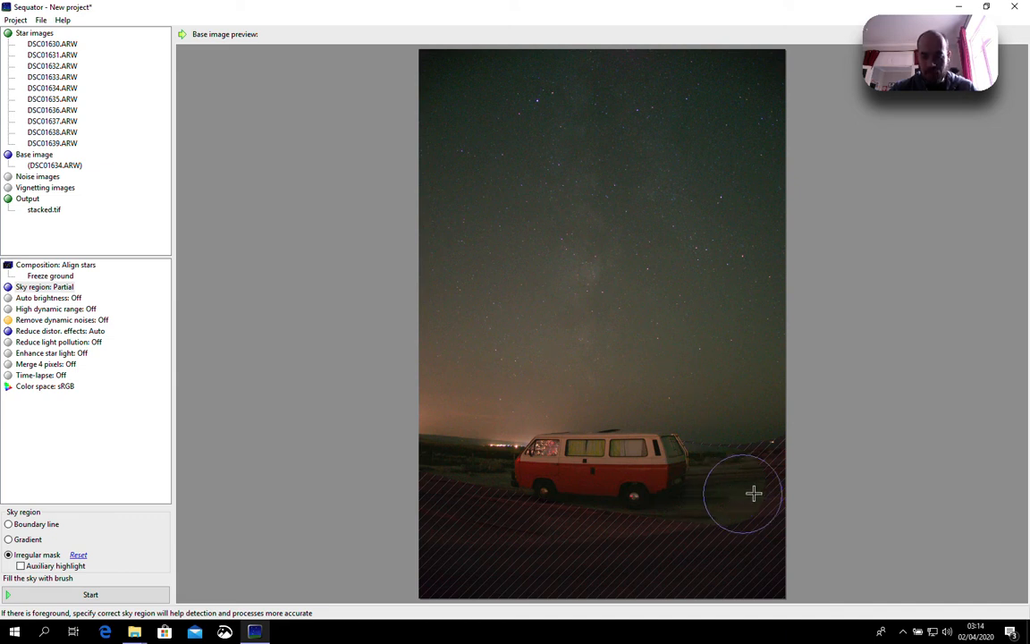
{"action": "left_click_drag", "start_coordinate": [765, 493], "coordinate": [500, 492]}
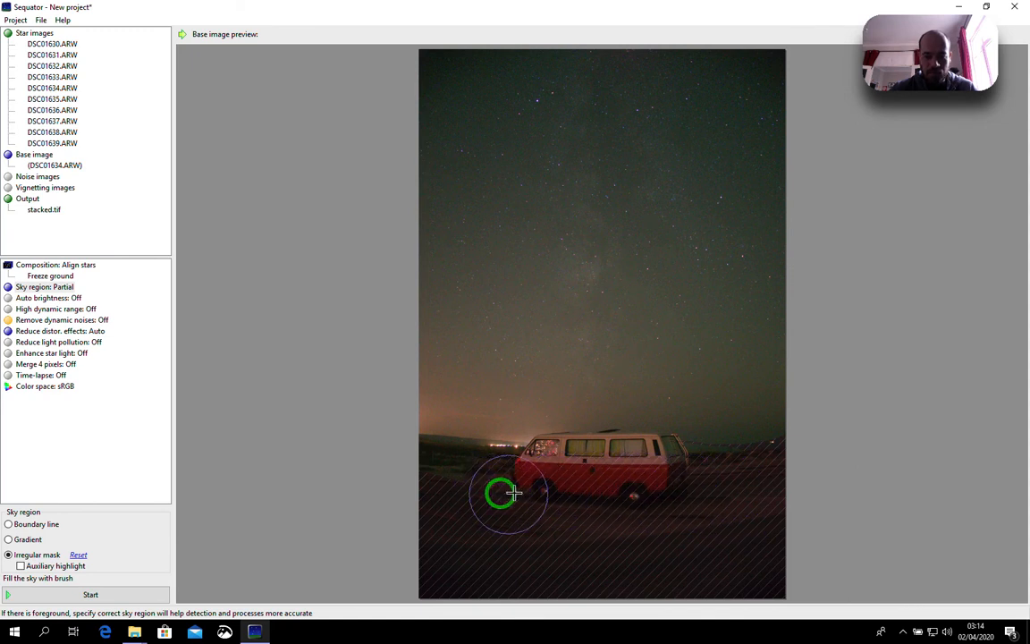
{"action": "mouse_move", "coordinate": [673, 479]}
{"action": "left_mouse_down"}
{"action": "mouse_move", "coordinate": [520, 469]}
{"action": "mouse_move", "coordinate": [374, 480]}
{"action": "mouse_move", "coordinate": [388, 467]}
{"action": "mouse_move", "coordinate": [479, 467]}
{"action": "mouse_move", "coordinate": [437, 463]}
{"action": "mouse_move", "coordinate": [823, 475]}
{"action": "left_mouse_up"}
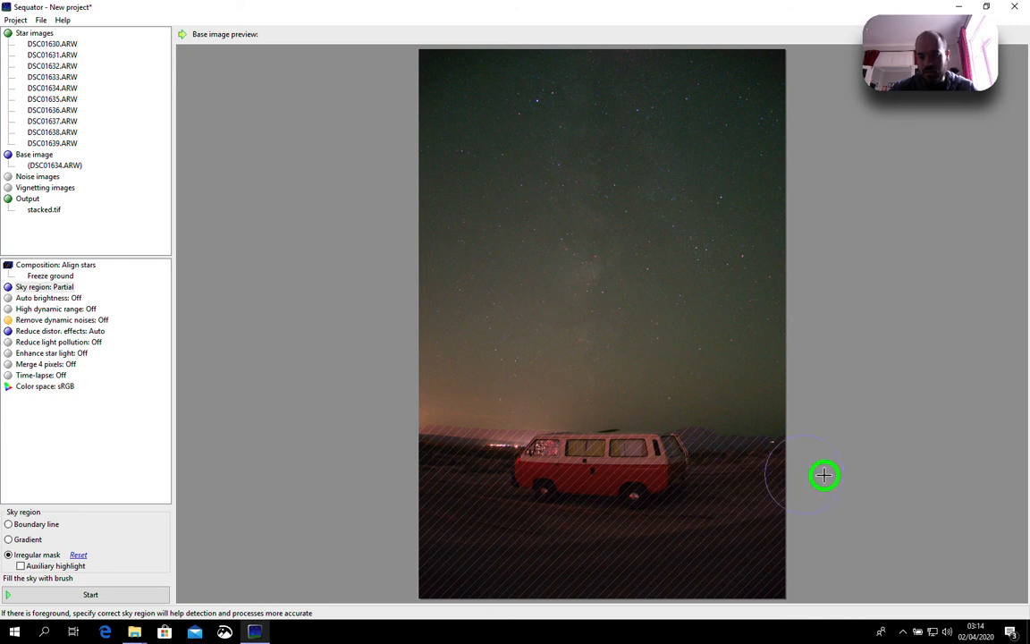
{"action": "left_click_drag", "start_coordinate": [667, 467], "coordinate": [515, 472]}
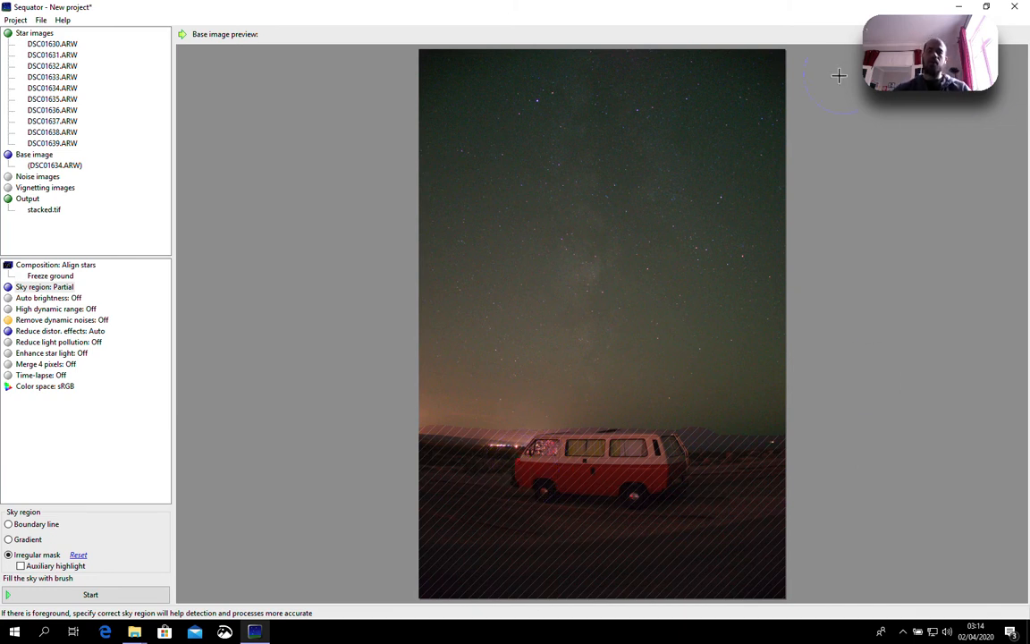
{"action": "left_click", "coordinate": [628, 218]}
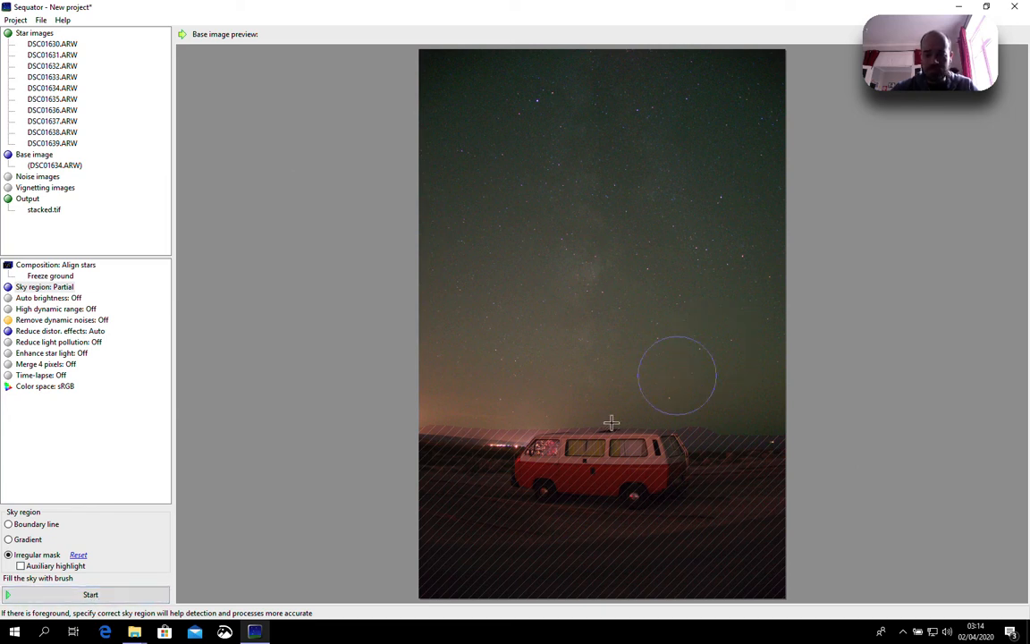
Run the stacking of the star images and close the processing window once it has completed.
{"action": "left_click", "coordinate": [104, 595]}
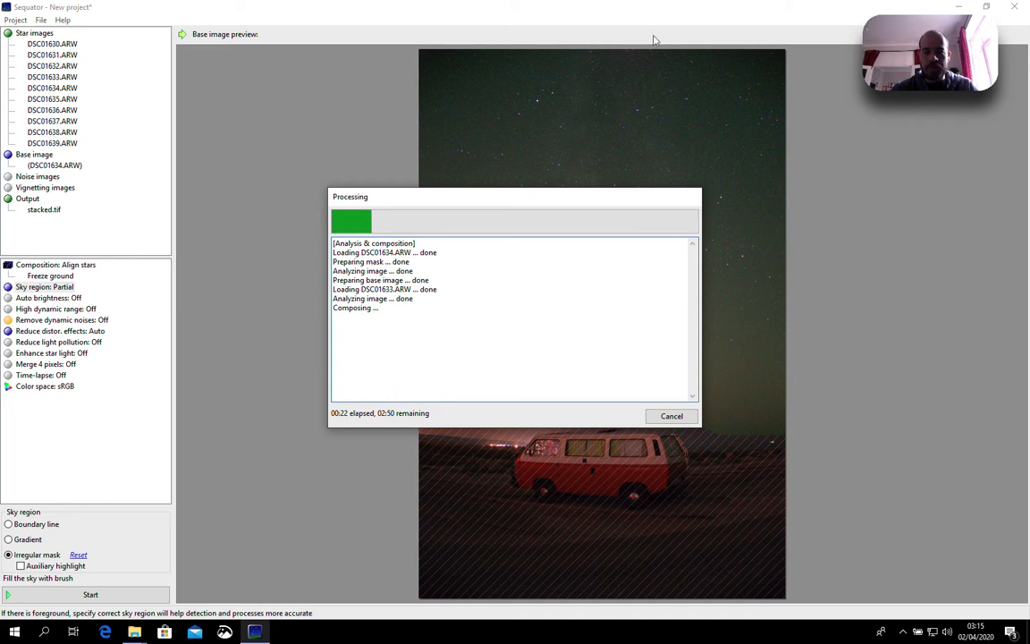
{"action": "left_click", "coordinate": [494, 8]}
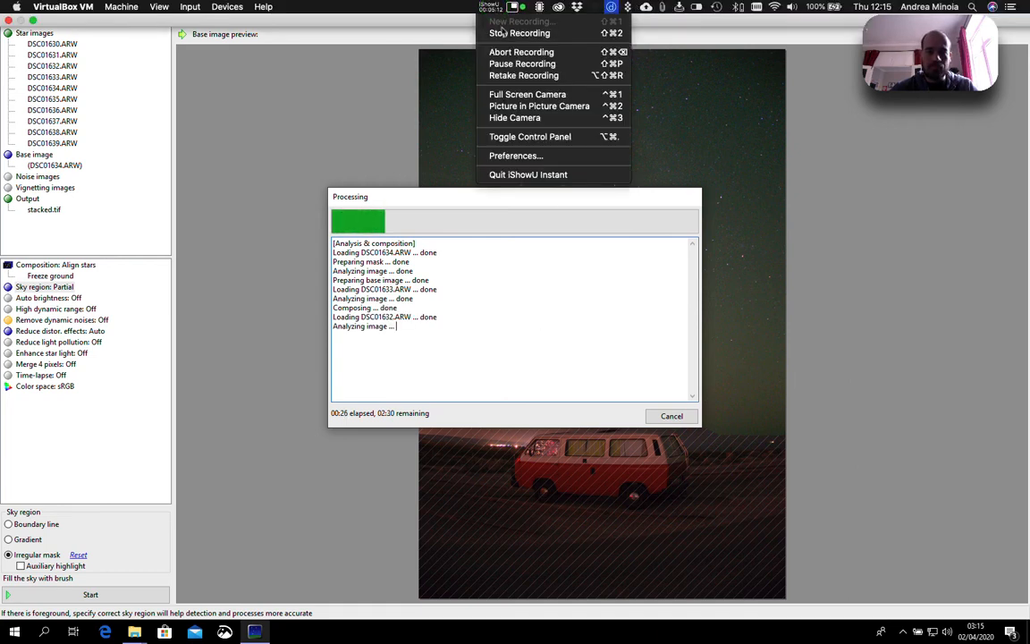
{"action": "left_click", "coordinate": [483, 64]}
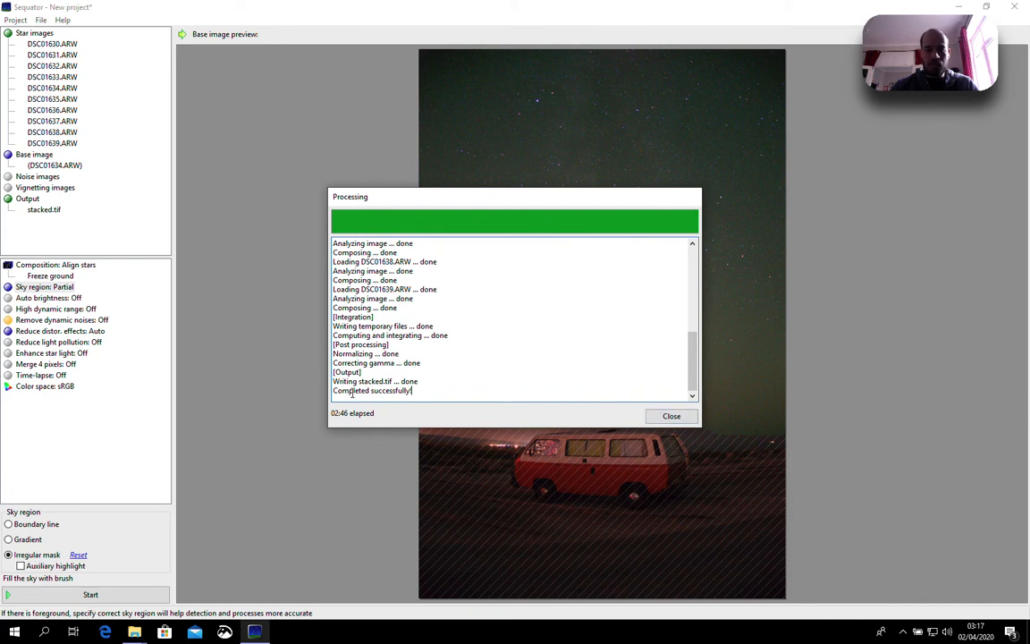
{"action": "left_click_drag", "start_coordinate": [389, 391], "coordinate": [395, 392]}
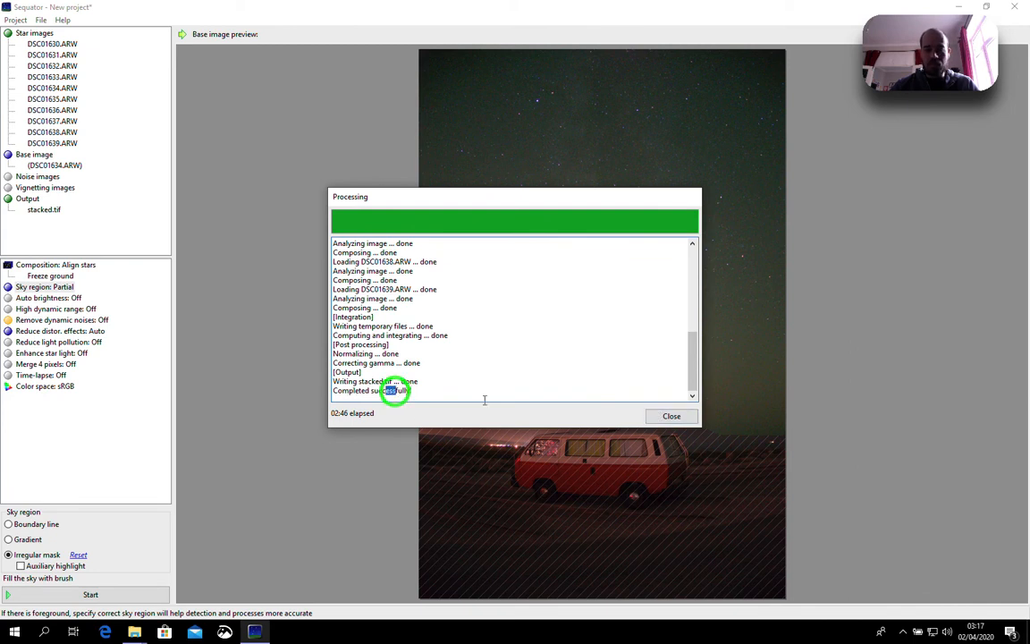
{"action": "left_click", "coordinate": [672, 416]}
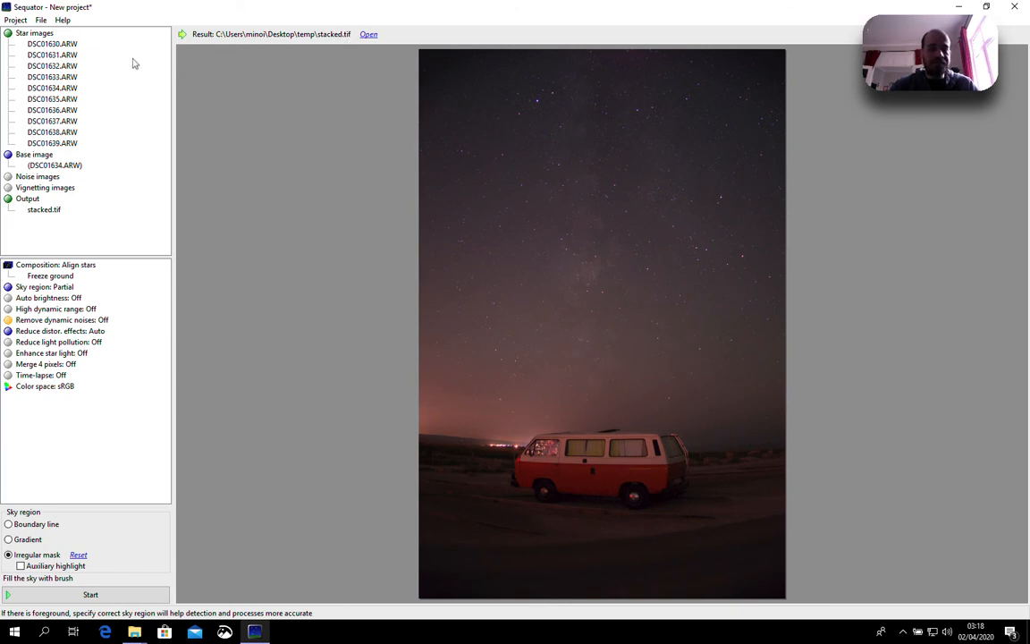
{"action": "left_click", "coordinate": [16, 20]}
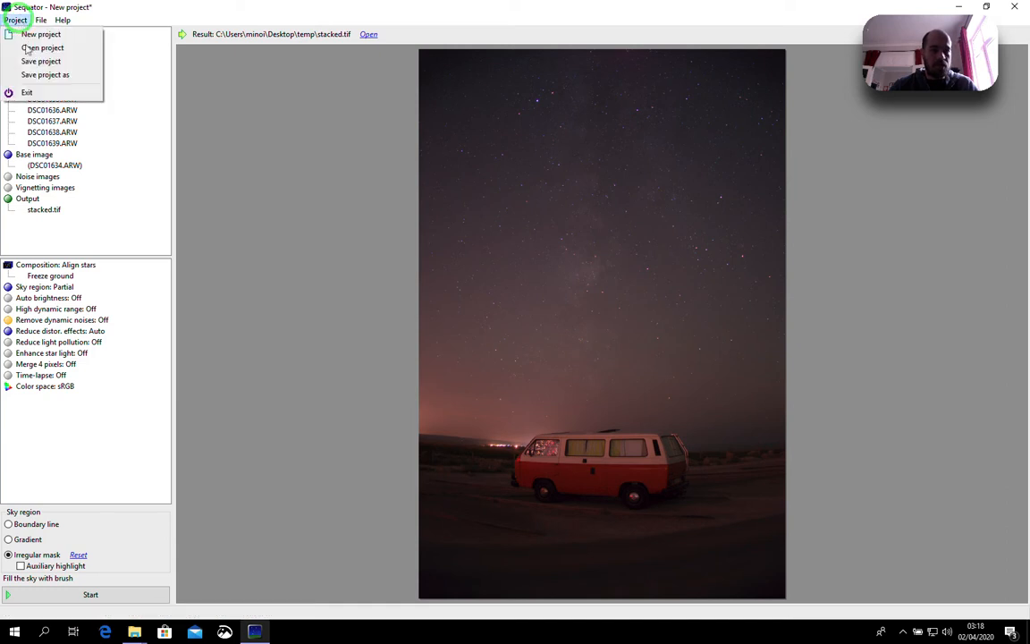
{"action": "left_click", "coordinate": [27, 93]}
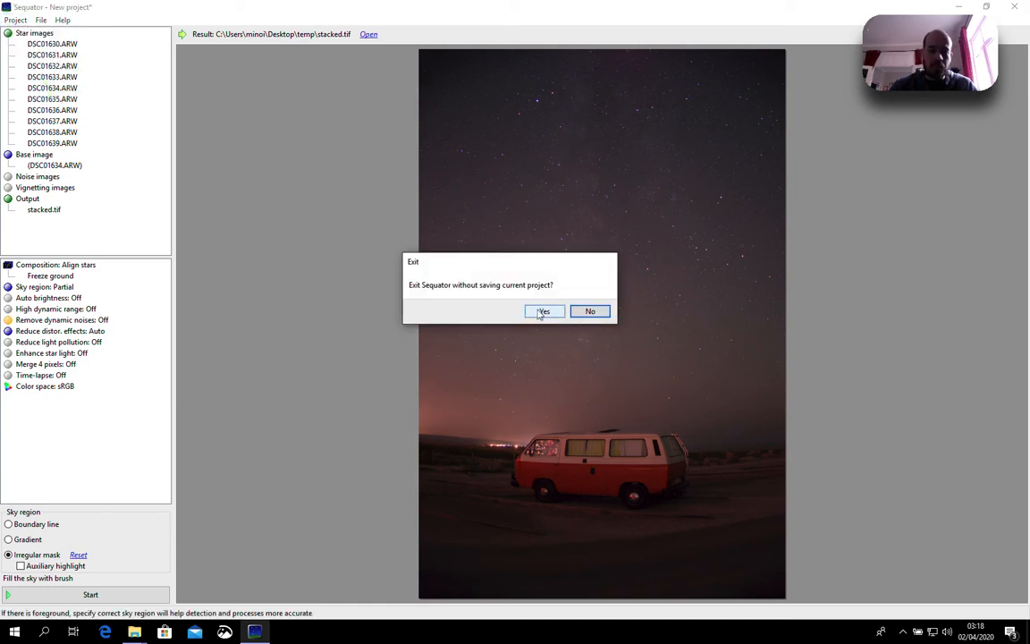
{"action": "left_click", "coordinate": [588, 312]}
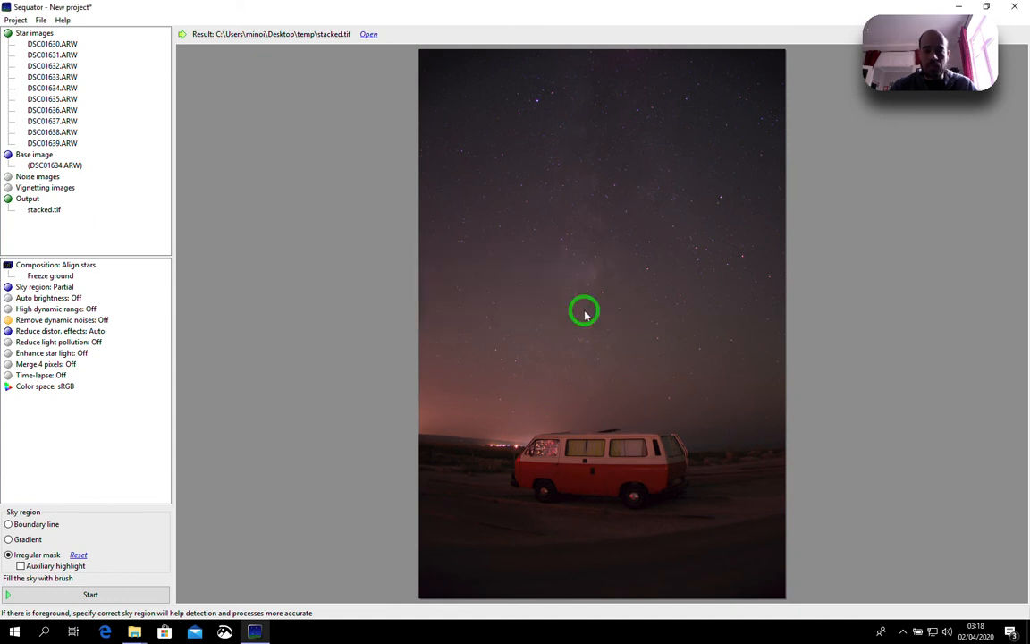
Exit Sequator without saving the current project.
{"action": "left_click", "coordinate": [14, 20]}
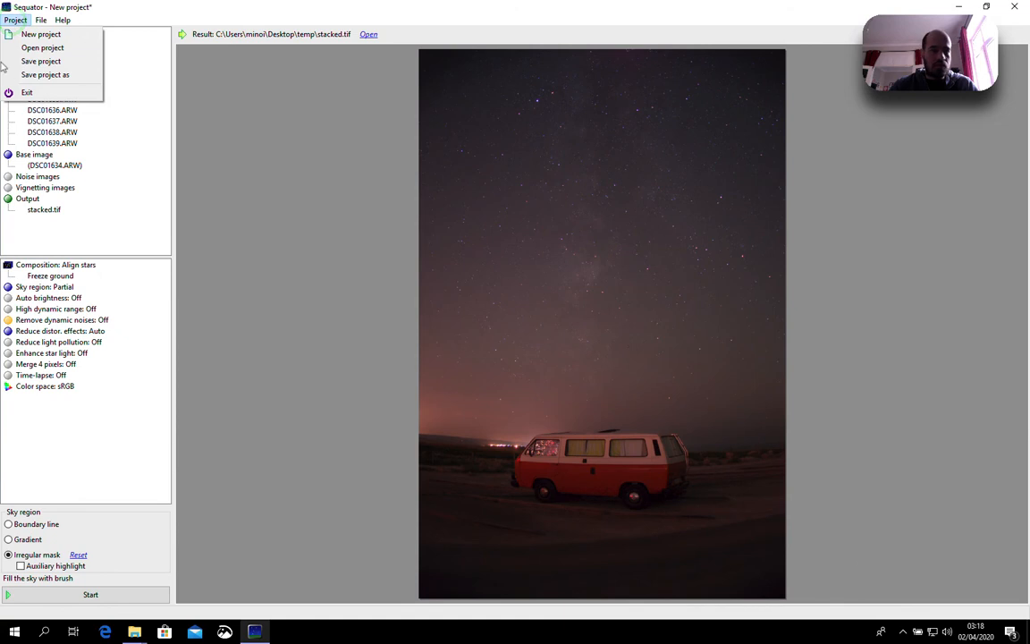
{"action": "left_click", "coordinate": [25, 94]}
{"action": "left_click", "coordinate": [543, 311]}
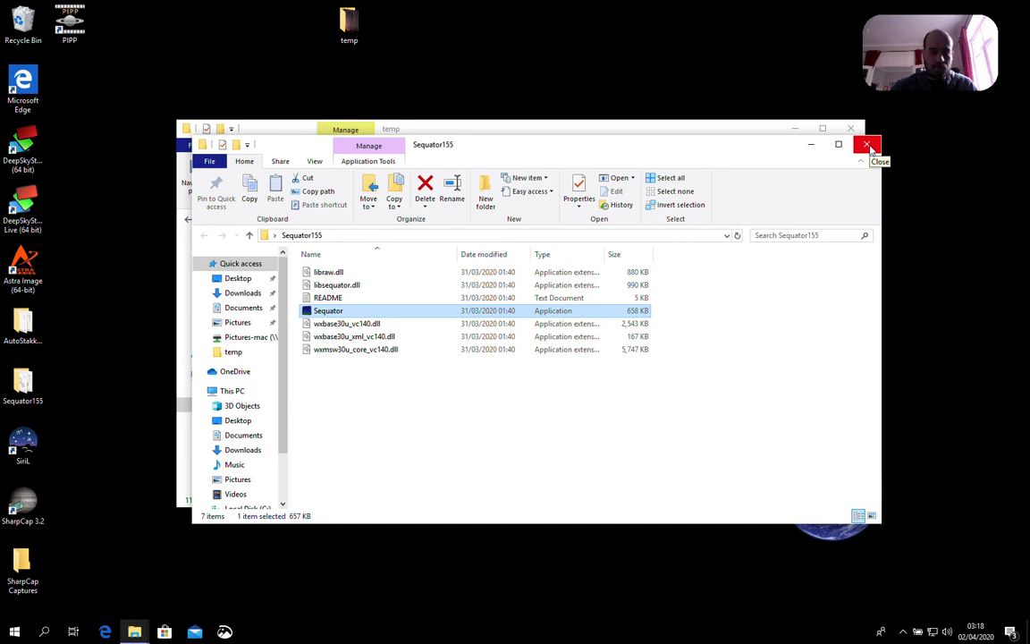
Copy the stacked TIF file from the temp folder window into the Pictures-mac shared folder.
{"action": "left_click", "coordinate": [722, 128]}
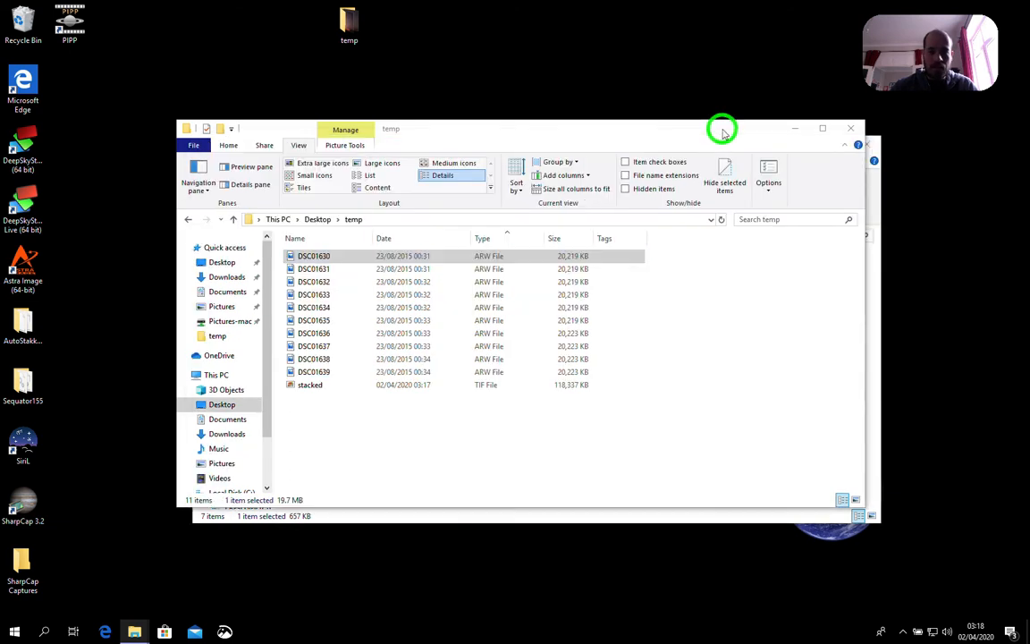
{"action": "left_click", "coordinate": [307, 384]}
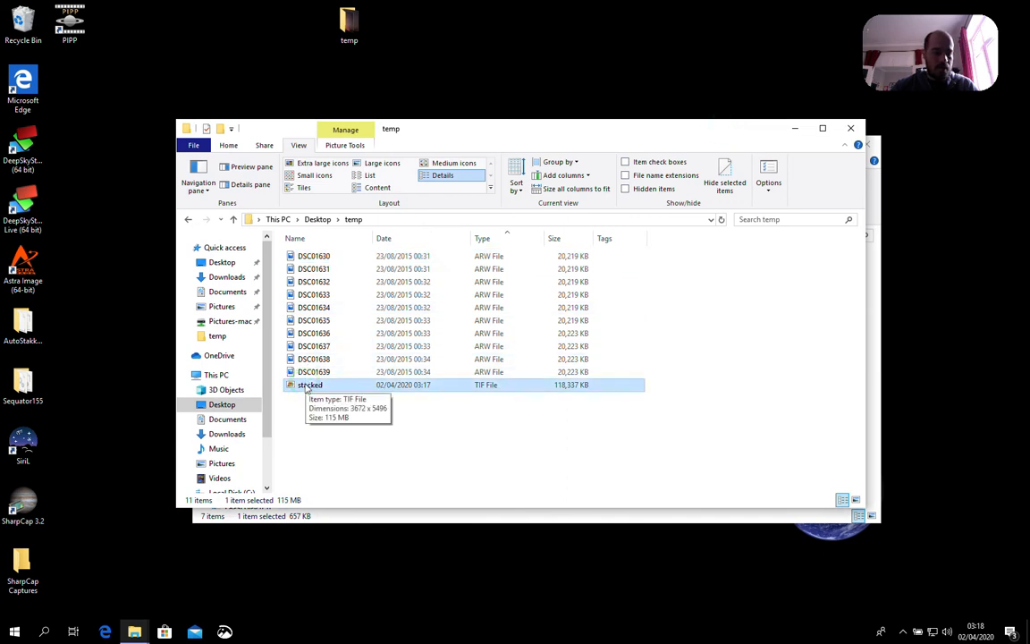
{"action": "left_click_drag", "start_coordinate": [307, 387], "coordinate": [222, 327]}
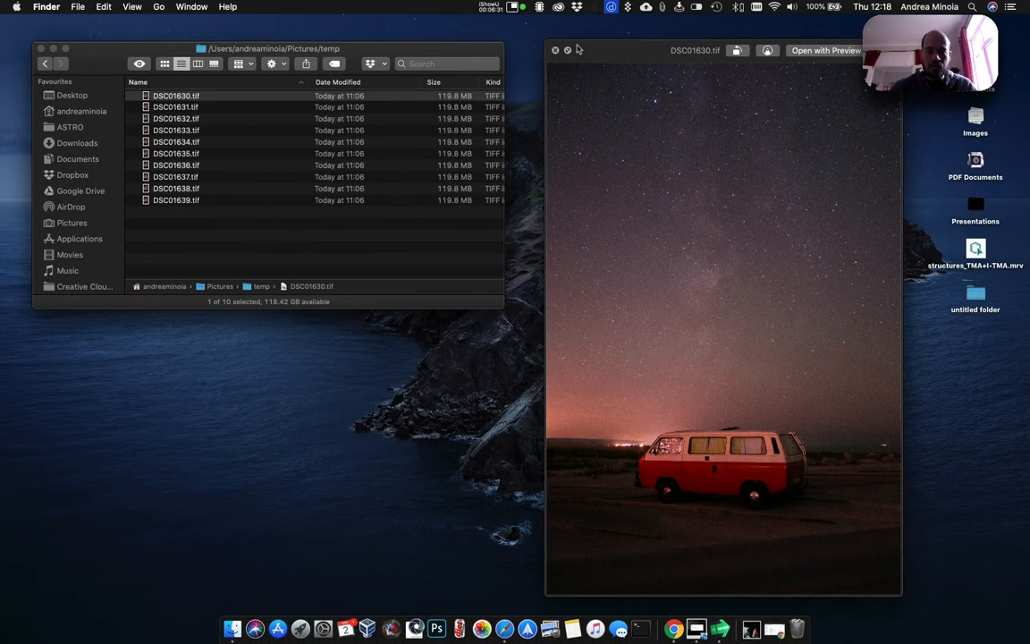
Close the DSC01630.tif preview and open stacked.tif from the Pictures folder in Photoshop.
{"action": "left_click", "coordinate": [555, 51]}
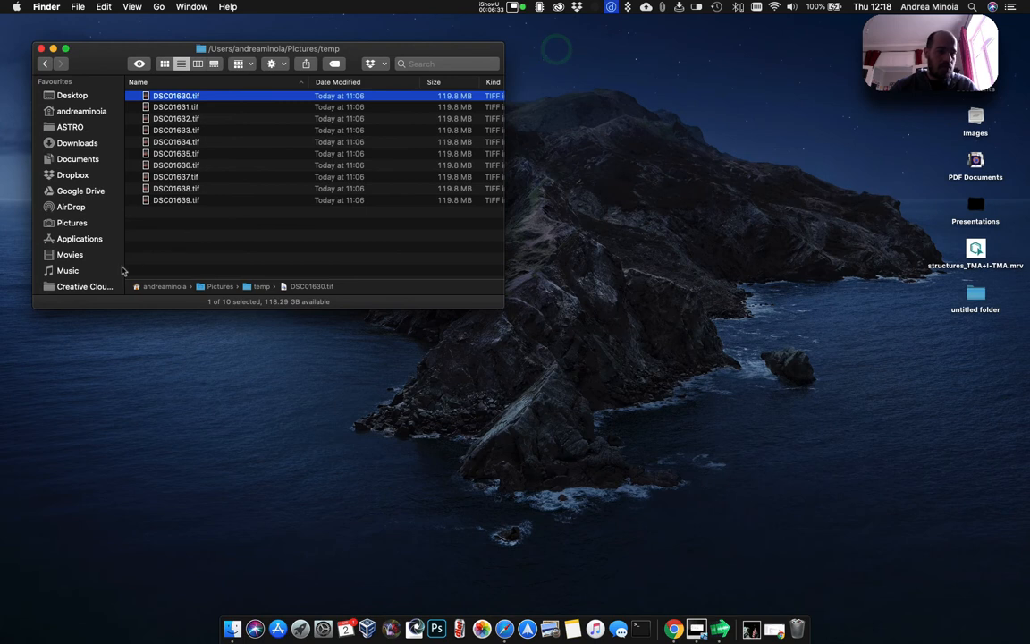
{"action": "left_click", "coordinate": [73, 224]}
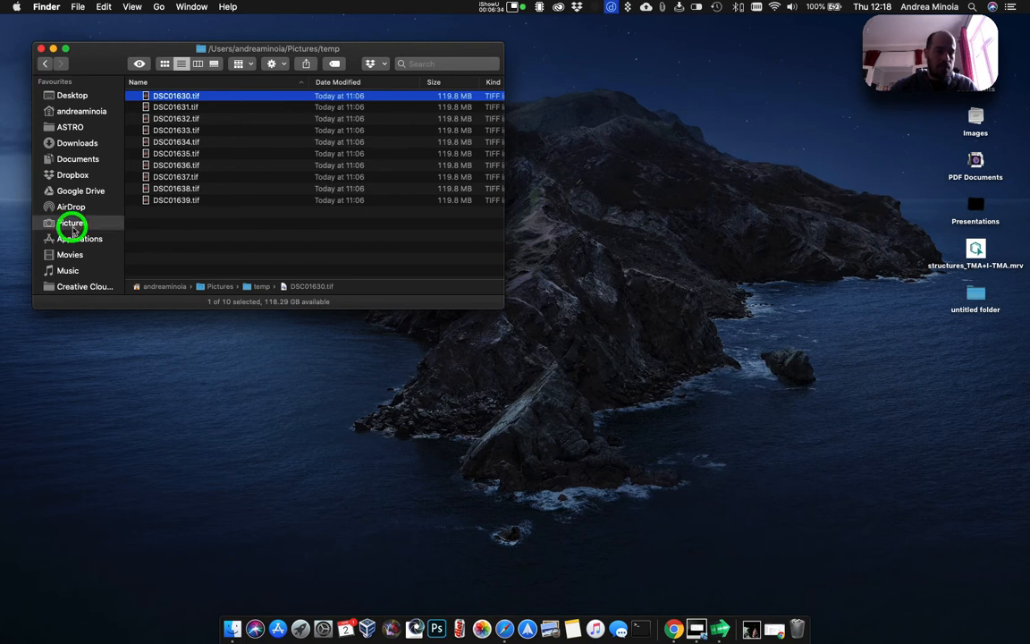
{"action": "left_click_drag", "start_coordinate": [156, 249], "coordinate": [436, 622]}
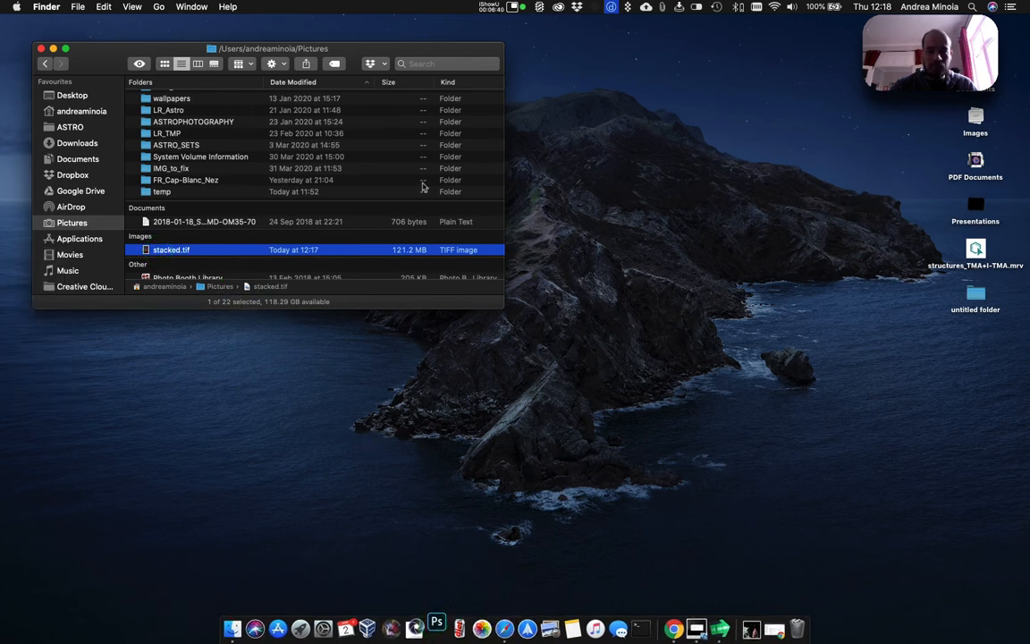
{"action": "left_click", "coordinate": [632, 262]}
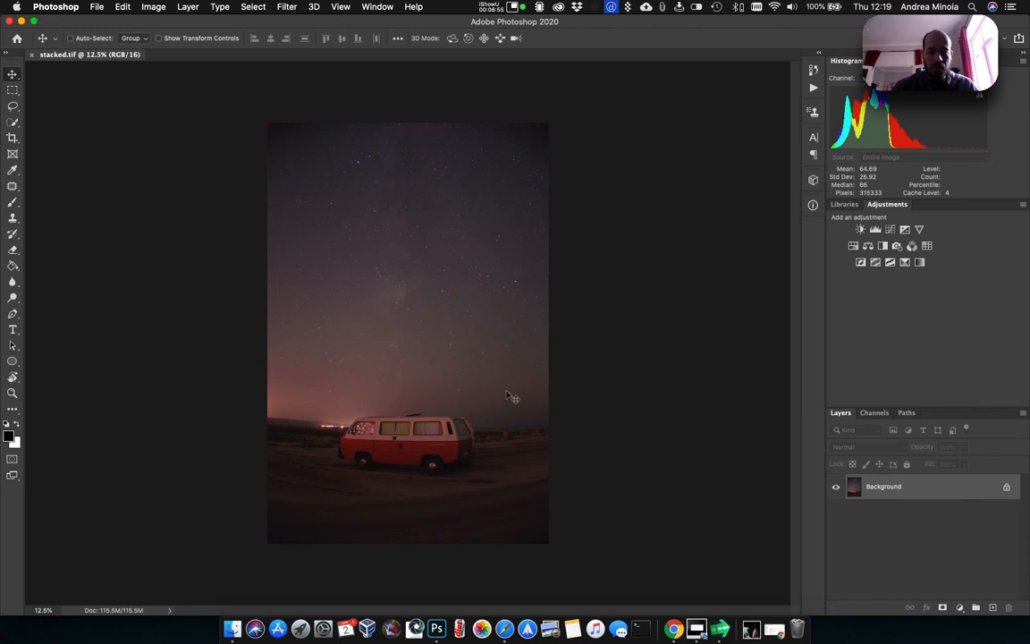
Look through the Pictures and Desktop folders in Finder and close the Finder window.
{"action": "left_click", "coordinate": [231, 620]}
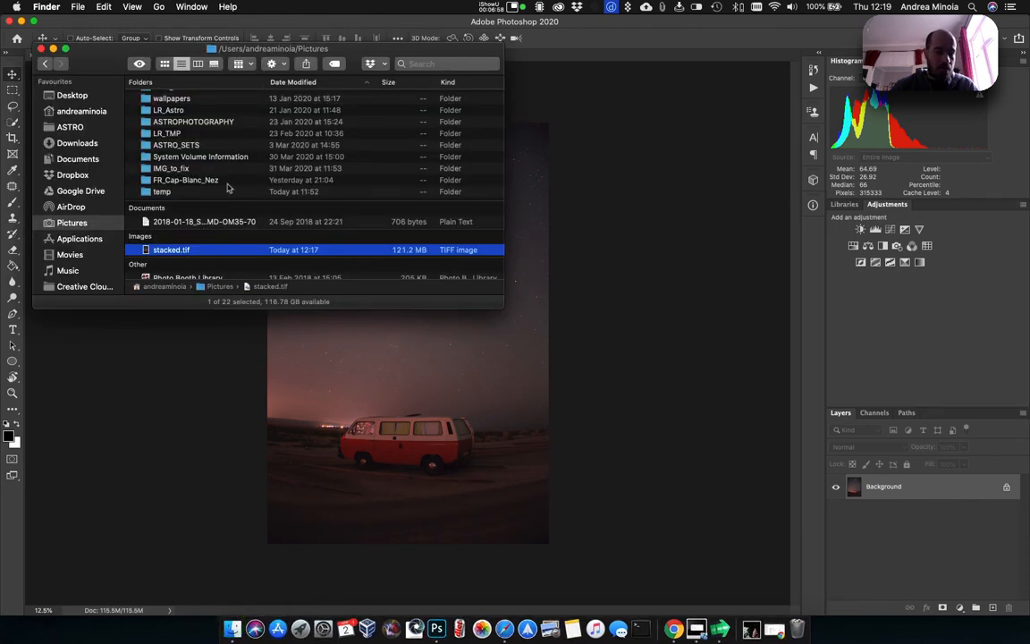
{"action": "scroll", "coordinate": [203, 190], "scroll_direction": "up", "scroll_amount": 5}
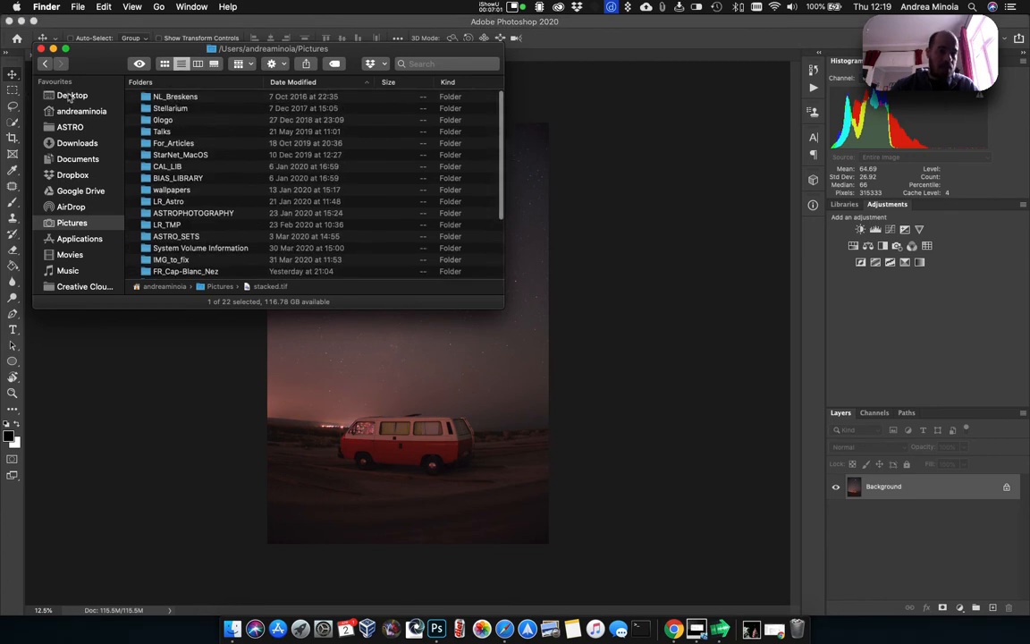
{"action": "left_click", "coordinate": [63, 94]}
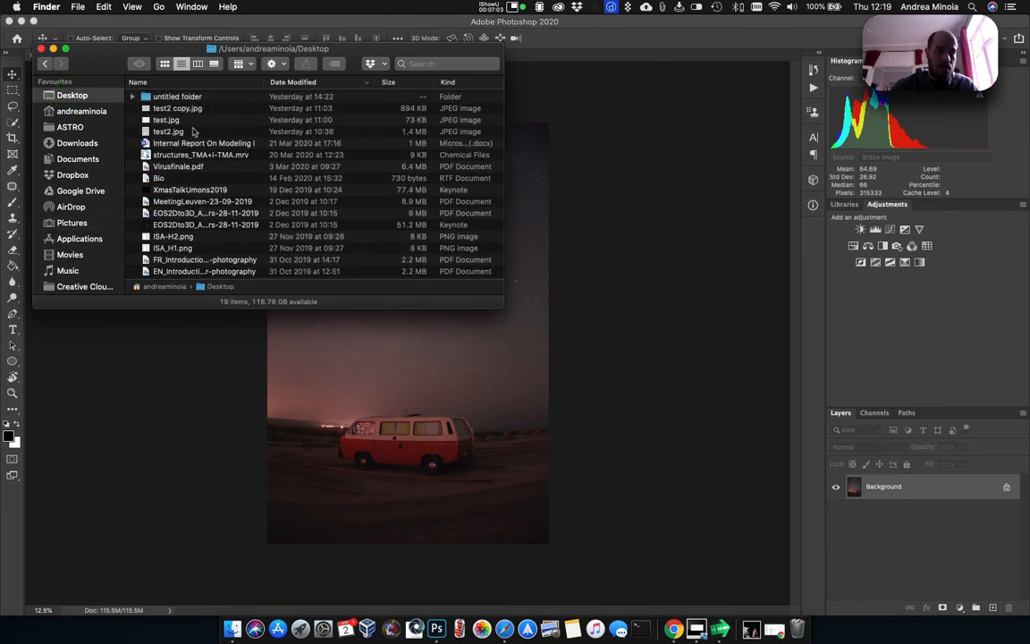
{"action": "scroll", "coordinate": [202, 167], "scroll_direction": "down", "scroll_amount": 3}
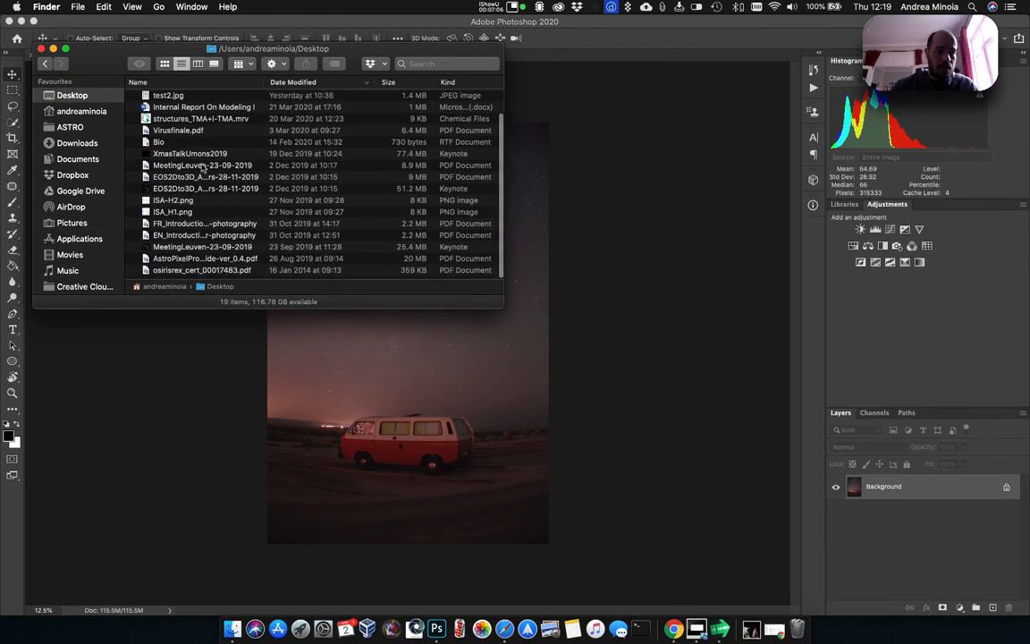
{"action": "scroll", "coordinate": [203, 167], "scroll_direction": "up", "scroll_amount": 3}
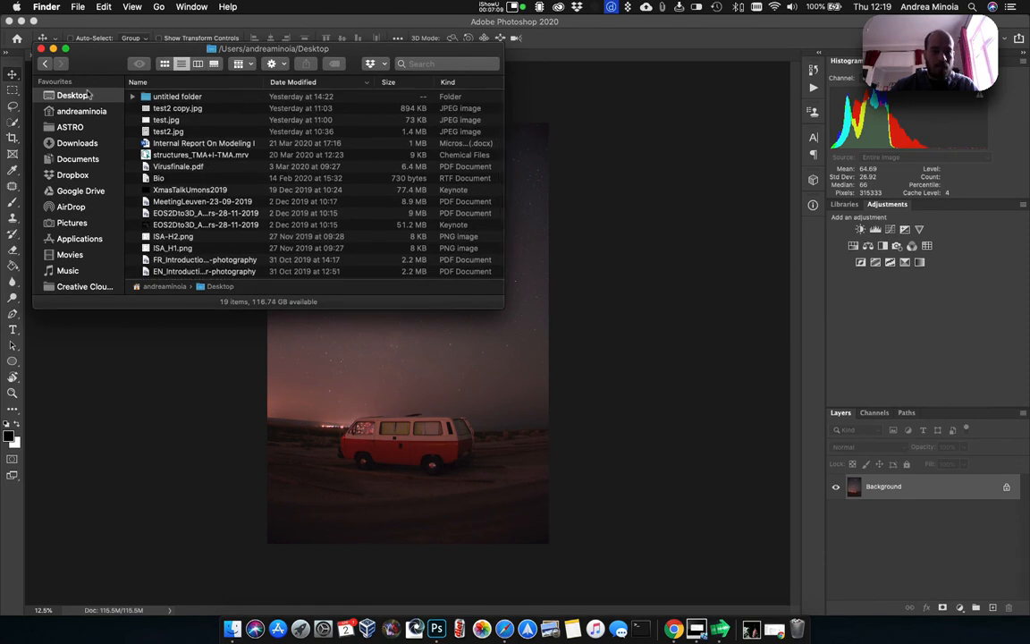
{"action": "scroll", "coordinate": [108, 238], "scroll_direction": "down", "scroll_amount": 1}
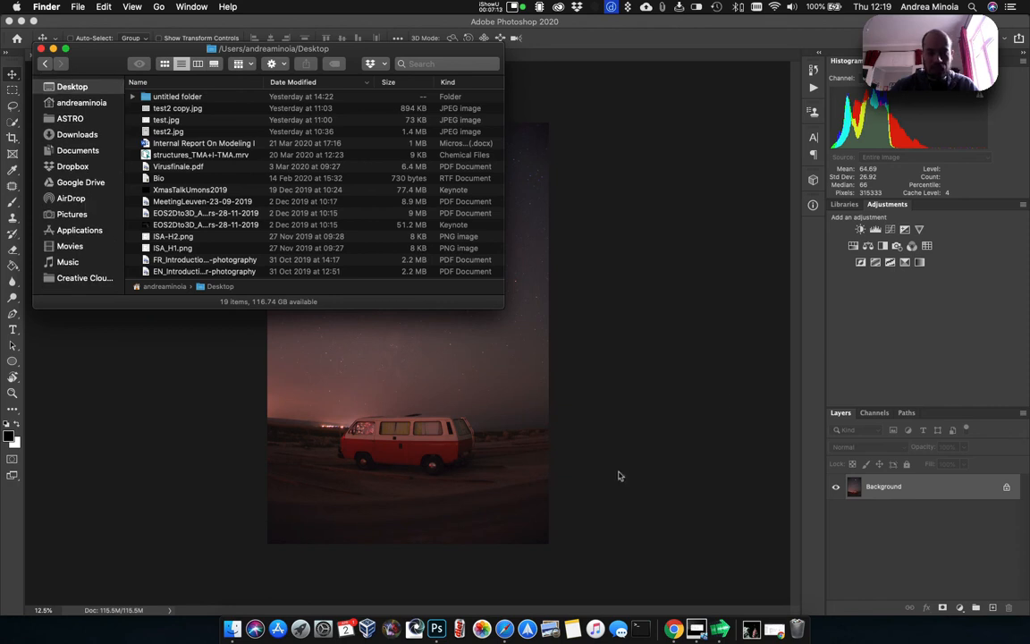
{"action": "left_click", "coordinate": [40, 48]}
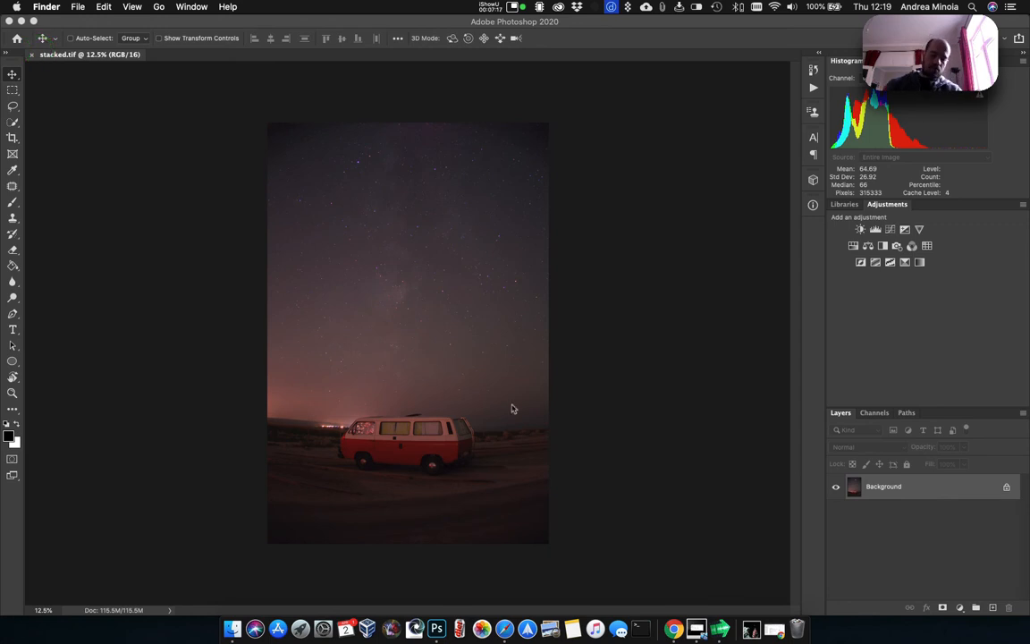
Fit the whole stacked image in the Photoshop window and open it in the Camera Raw Filter.
{"action": "key", "text": "super+0"}
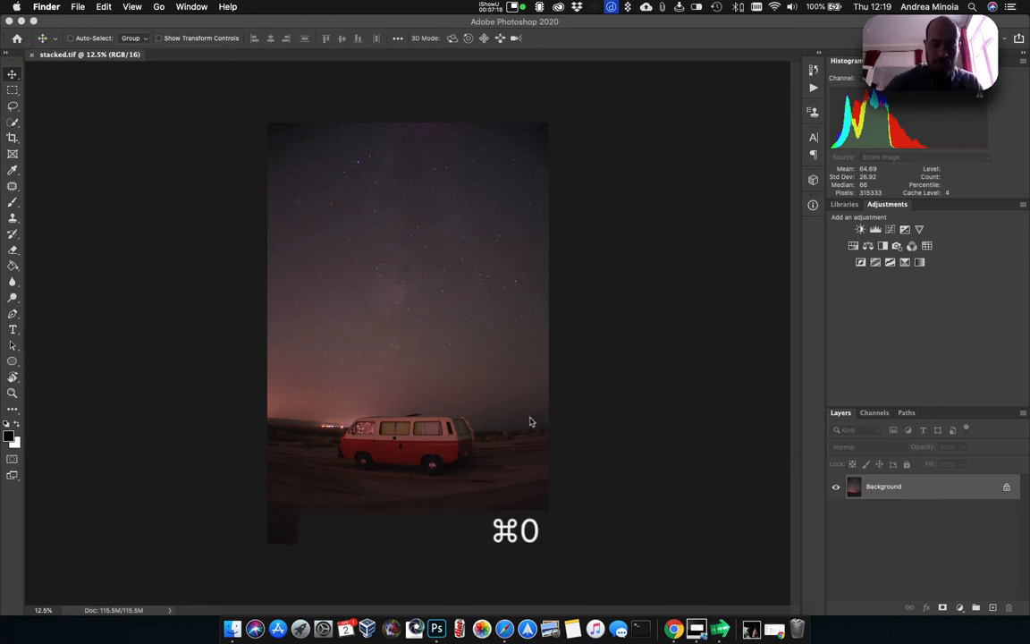
{"action": "left_click", "coordinate": [530, 421]}
{"action": "key", "text": "super+0"}
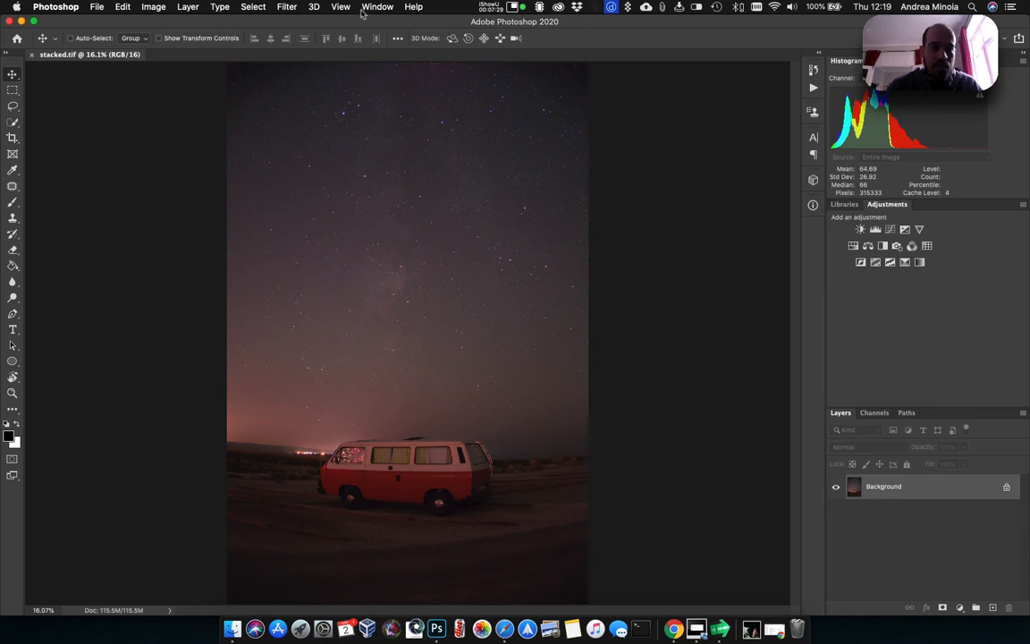
{"action": "left_click", "coordinate": [287, 6]}
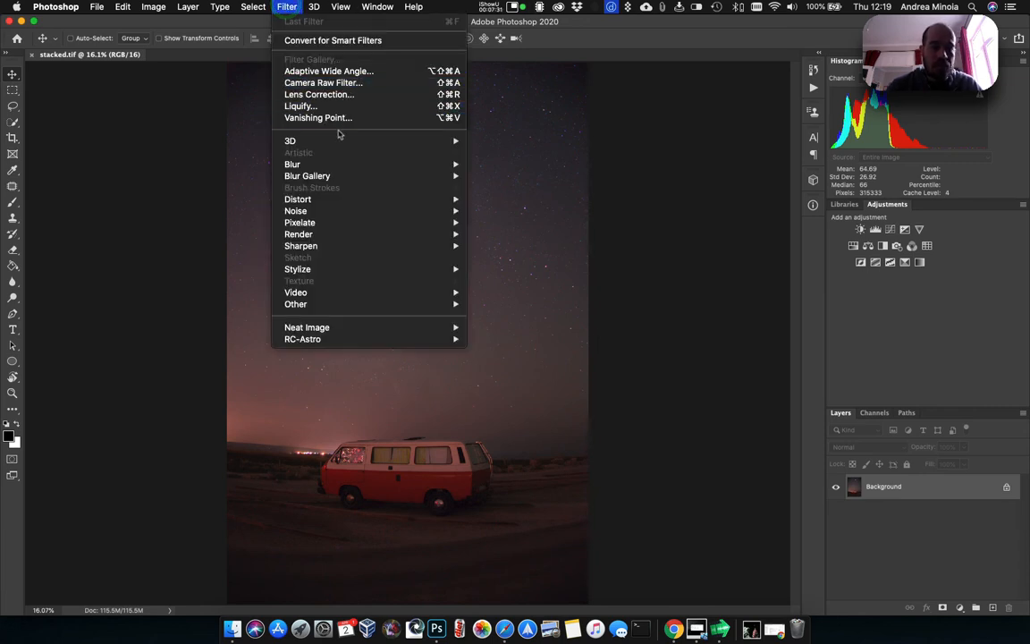
{"action": "left_click", "coordinate": [332, 82]}
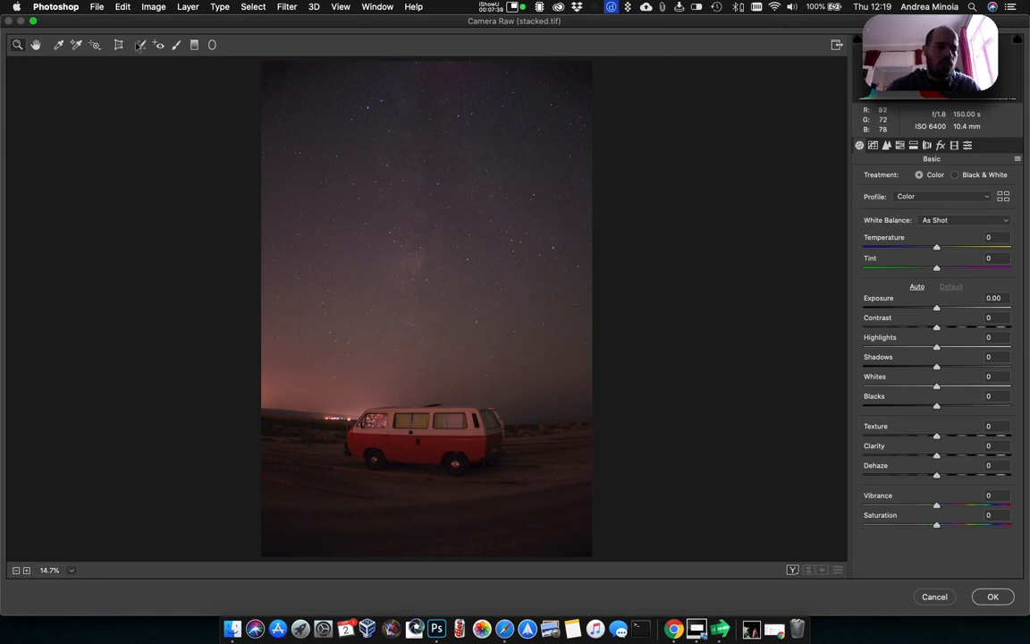
Apply the Auto white balance and refine it to Temperature -7 and Tint -20.
{"action": "left_click", "coordinate": [990, 222]}
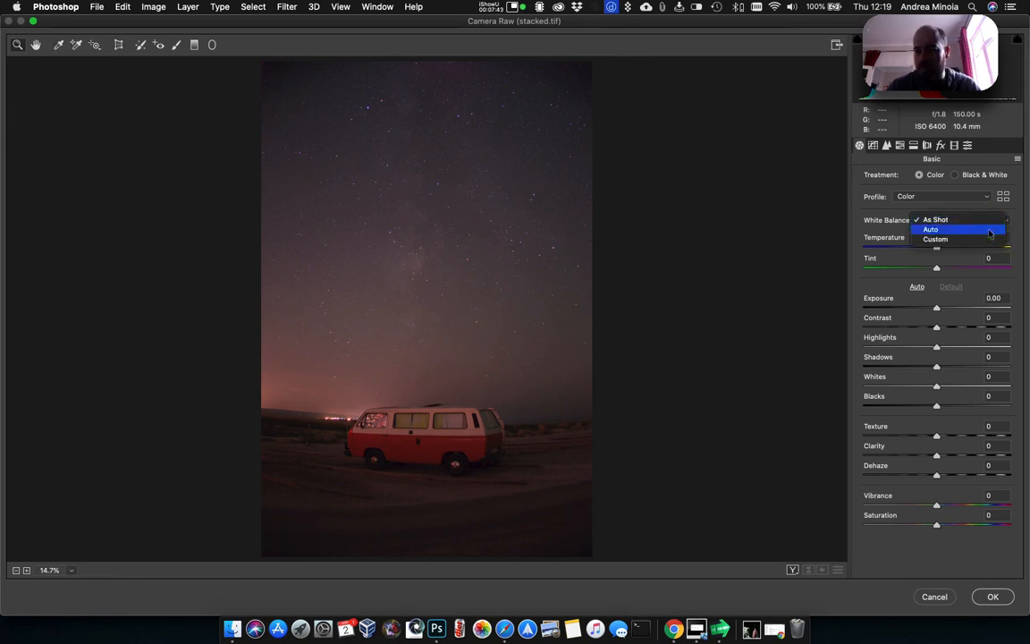
{"action": "left_click", "coordinate": [990, 231]}
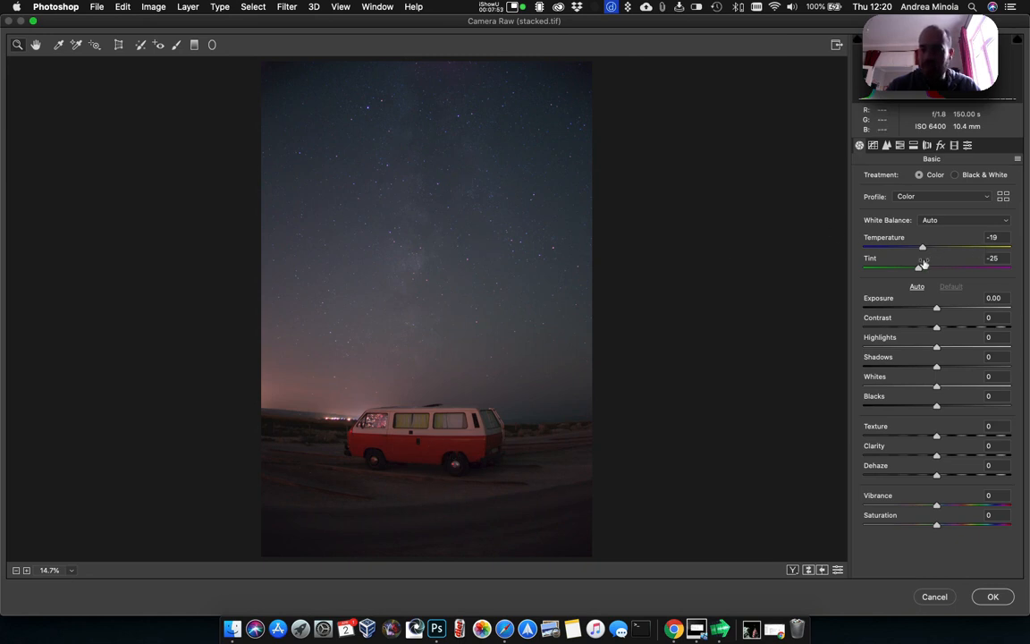
{"action": "mouse_move", "coordinate": [919, 269]}
{"action": "left_mouse_down"}
{"action": "mouse_move", "coordinate": [923, 246]}
{"action": "mouse_move", "coordinate": [933, 247]}
{"action": "mouse_move", "coordinate": [923, 267]}
{"action": "left_mouse_up"}
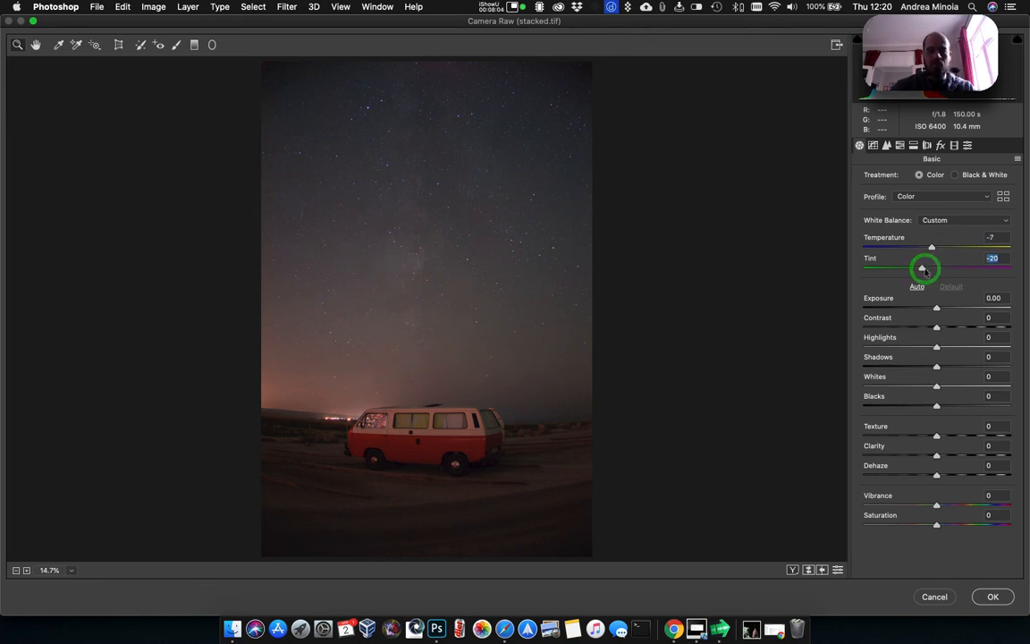
Set Contrast to +35, Dehaze to +6, Clarity to +34 and Texture to +5.
{"action": "left_click", "coordinate": [963, 328]}
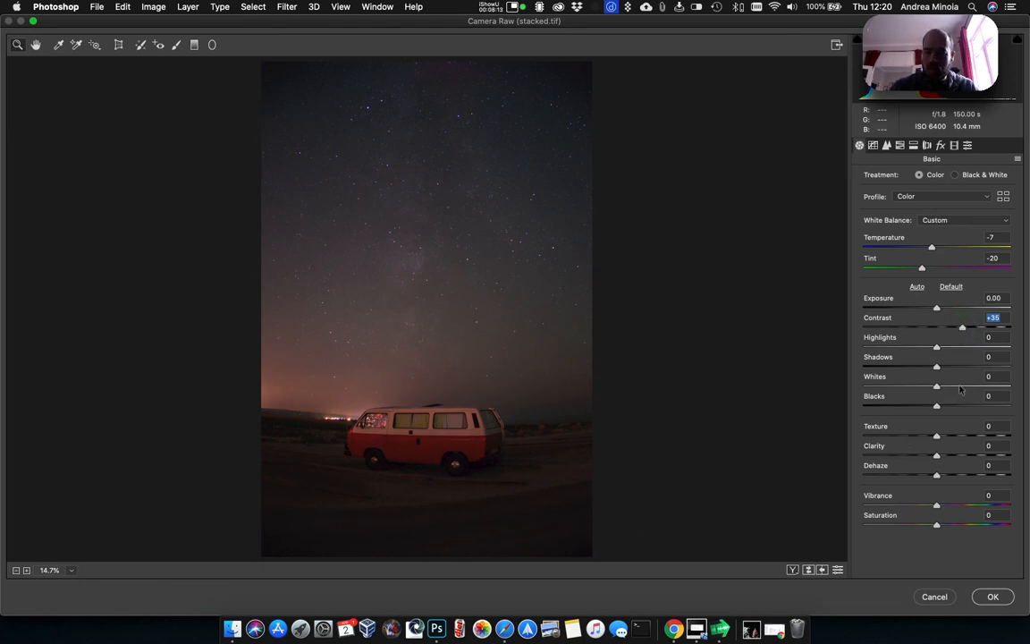
{"action": "left_click_drag", "start_coordinate": [937, 477], "coordinate": [940, 437]}
{"action": "left_click", "coordinate": [938, 458]}
{"action": "left_click", "coordinate": [936, 437]}
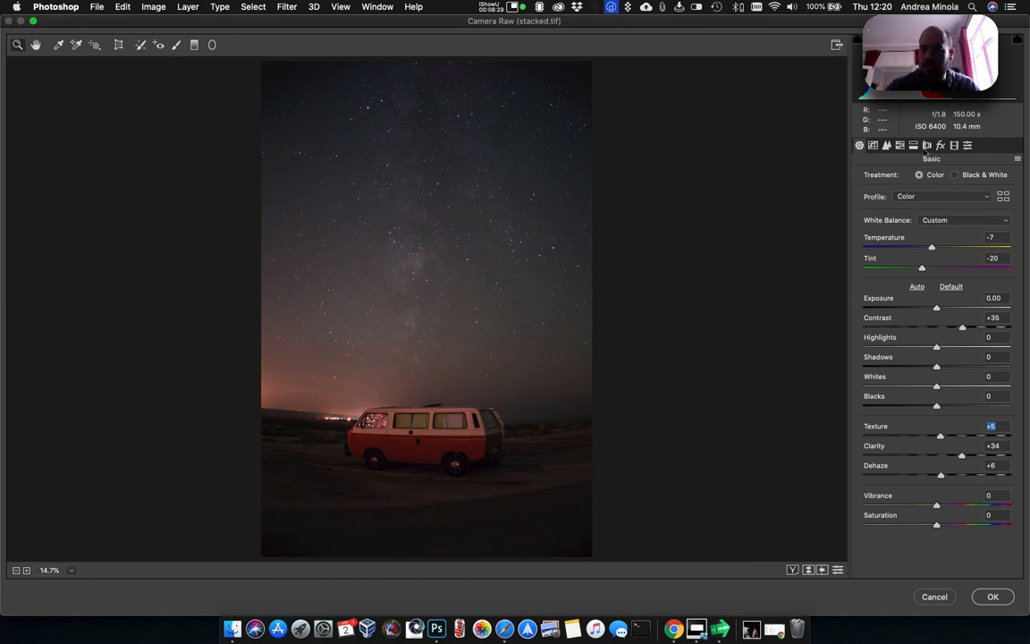
Correct the lens vignetting with an Amount of +52 and a Midpoint of 32.
{"action": "left_click", "coordinate": [928, 146]}
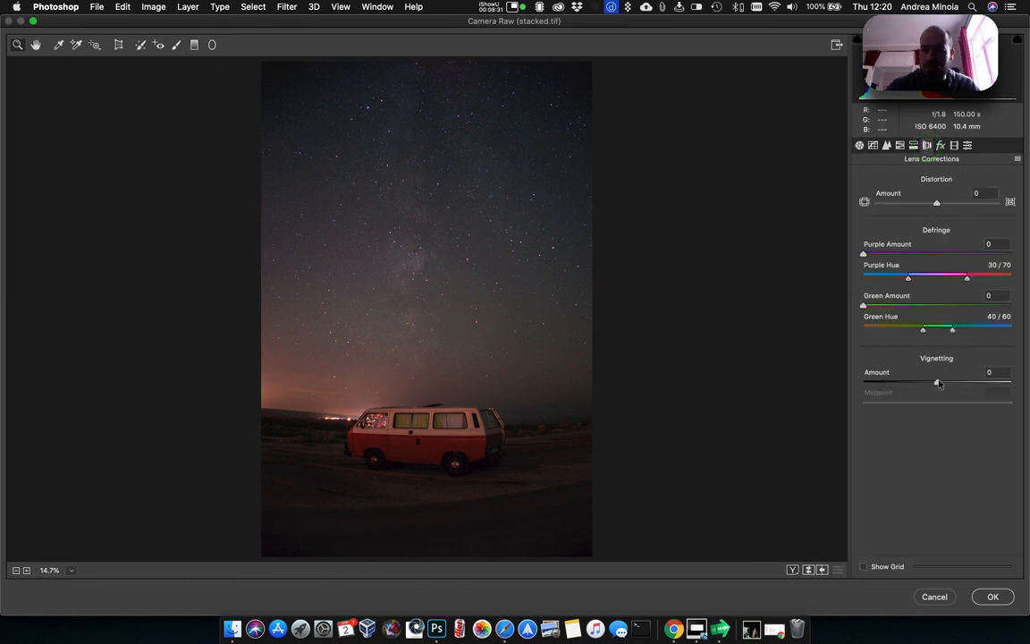
{"action": "left_click_drag", "start_coordinate": [939, 384], "coordinate": [910, 404]}
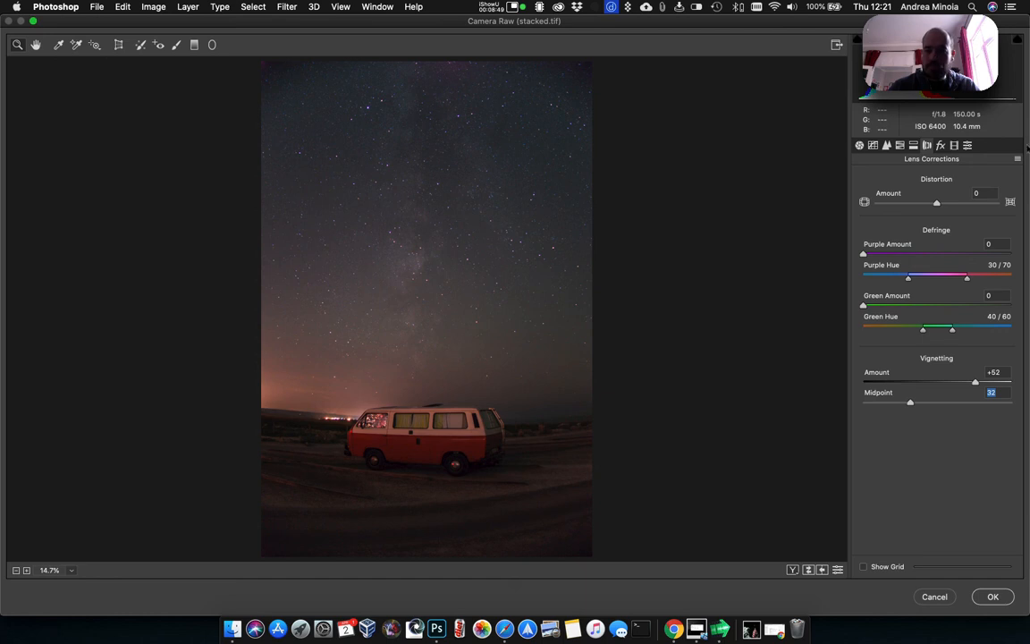
Shape the RGB point curve into a slight S, lowering the shadows to output 38 at input 44 and raising the midtones.
{"action": "left_click", "coordinate": [873, 146]}
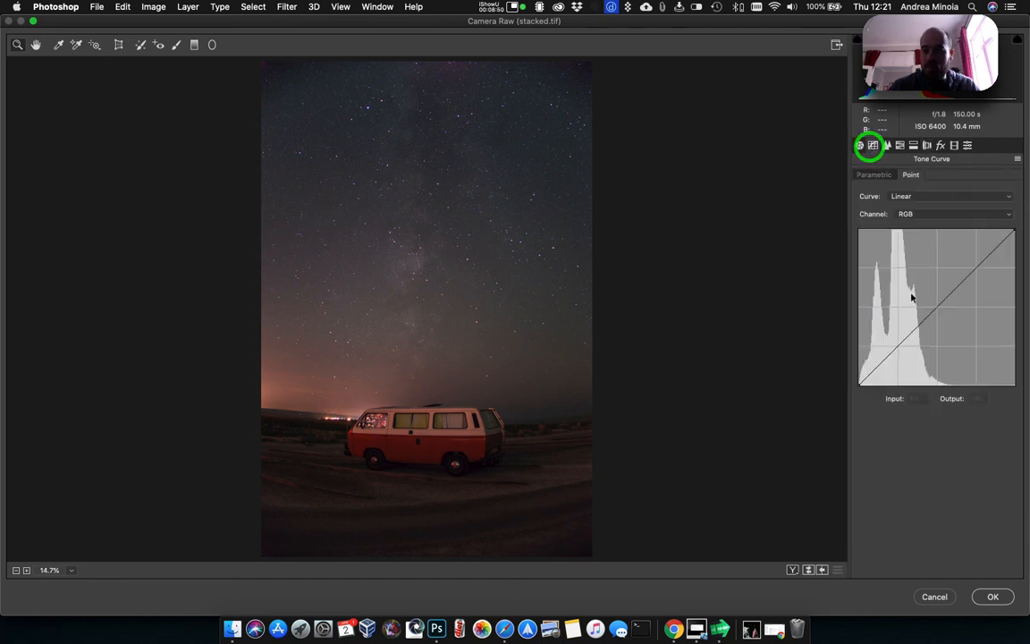
{"action": "left_click", "coordinate": [885, 362]}
{"action": "left_click_drag", "start_coordinate": [885, 362], "coordinate": [886, 362]}
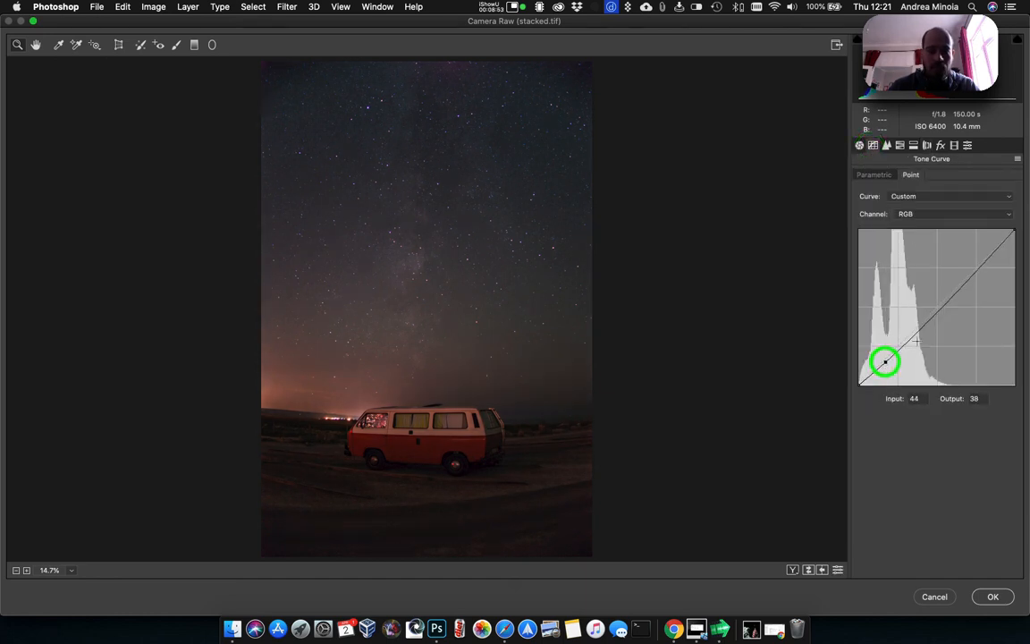
{"action": "left_click", "coordinate": [934, 313]}
{"action": "left_click_drag", "start_coordinate": [935, 312], "coordinate": [933, 308]}
Sharpen the image with an Amount of 40 and Masking of 38.
{"action": "left_click", "coordinate": [886, 145]}
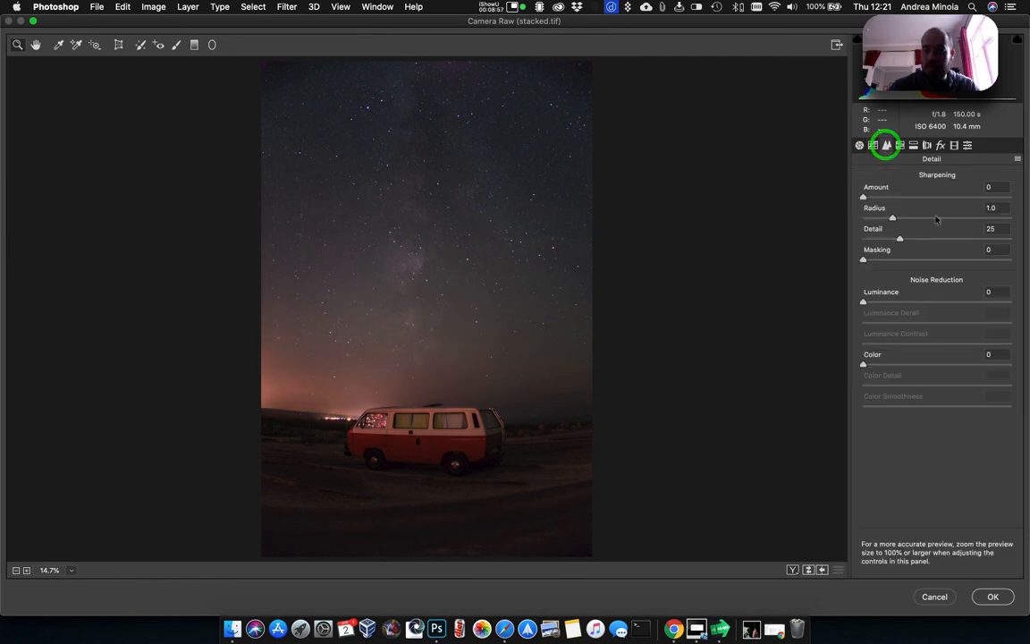
{"action": "left_click", "coordinate": [902, 199]}
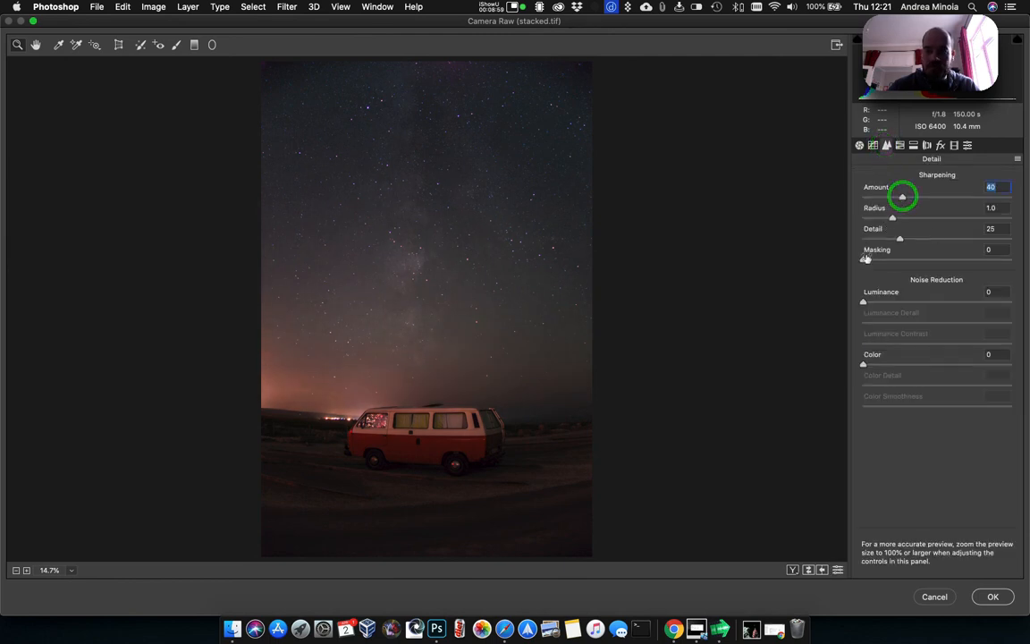
{"action": "left_click", "coordinate": [864, 261]}
{"action": "left_click_drag", "start_coordinate": [864, 260], "coordinate": [922, 267]}
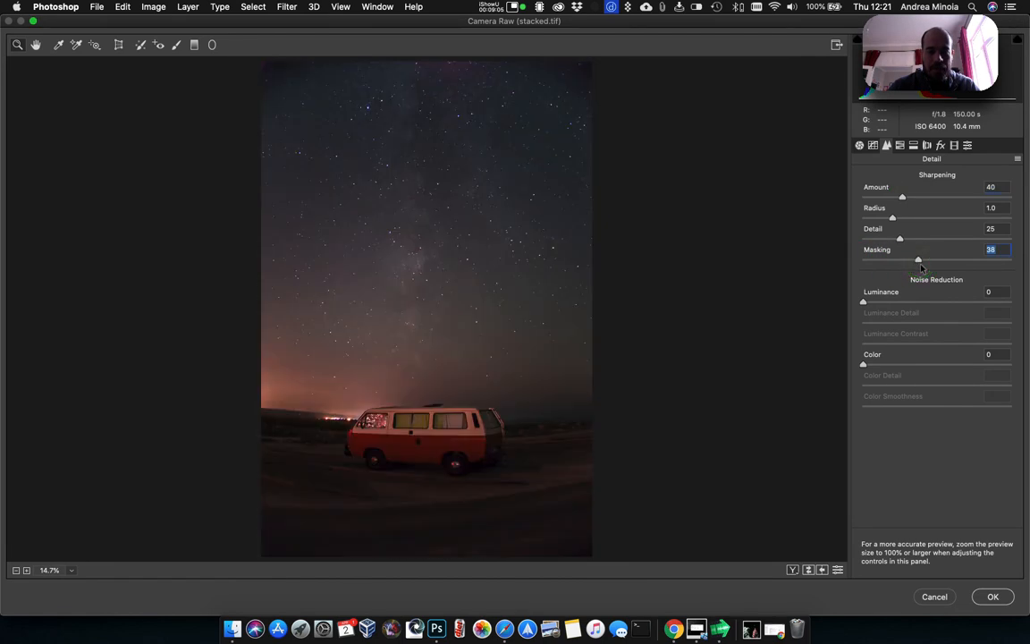
Set the noise reduction to Color 25, Luminance 6 and Luminance Contrast 50.
{"action": "left_click", "coordinate": [990, 353]}
{"action": "type", "text": "25"}
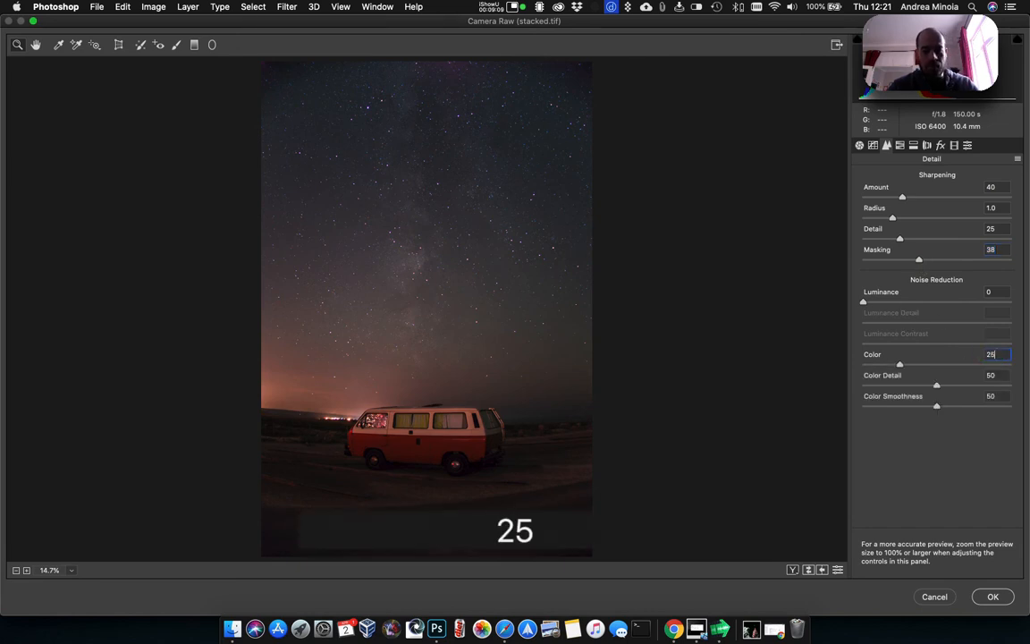
{"action": "left_click", "coordinate": [999, 289]}
{"action": "type", "text": "10"}
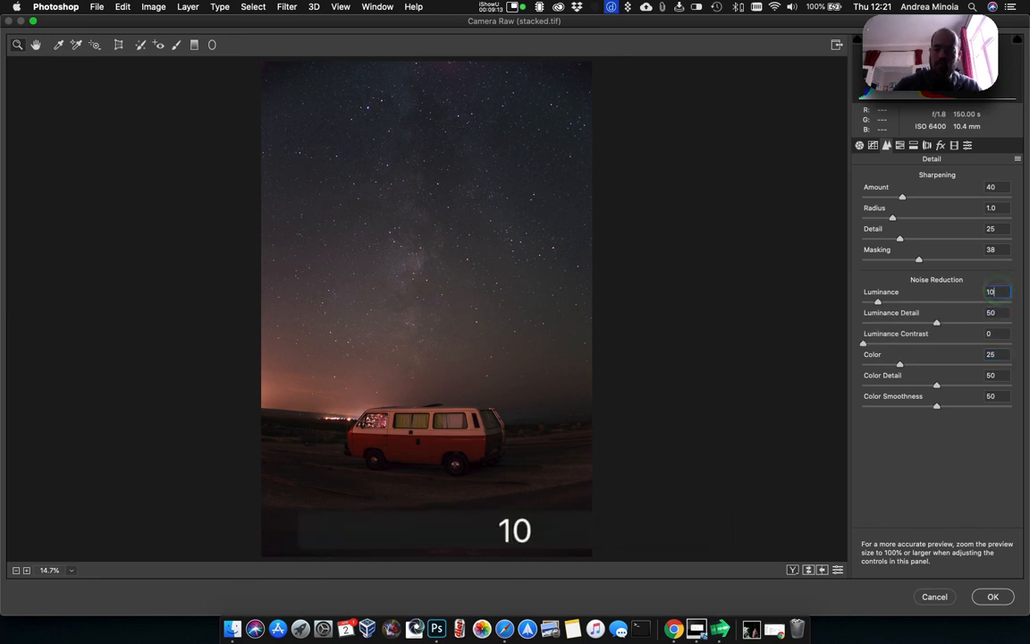
{"action": "left_click", "coordinate": [1003, 333]}
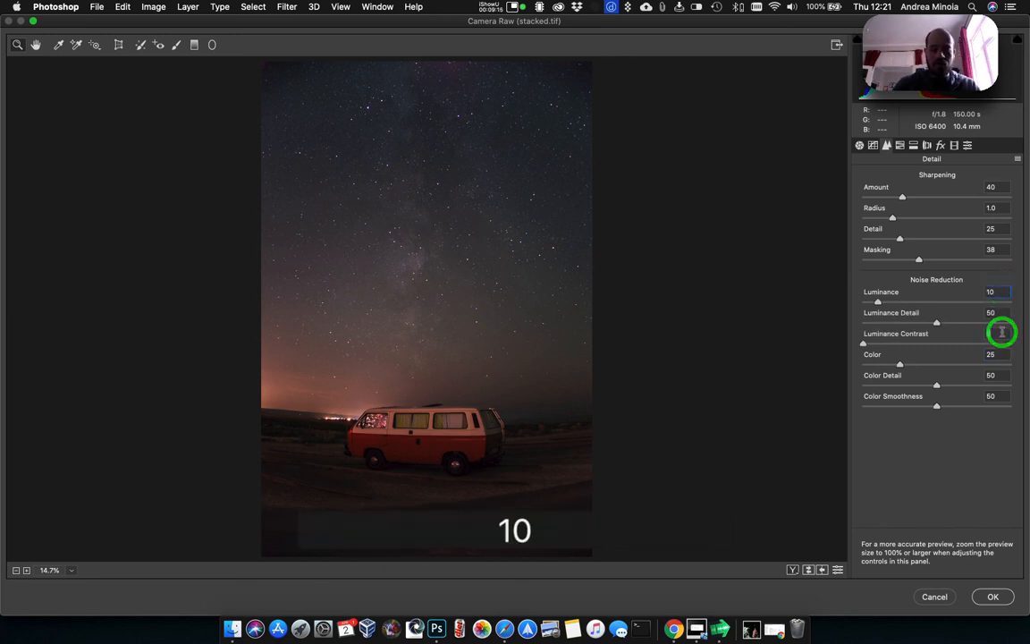
{"action": "type", "text": "50"}
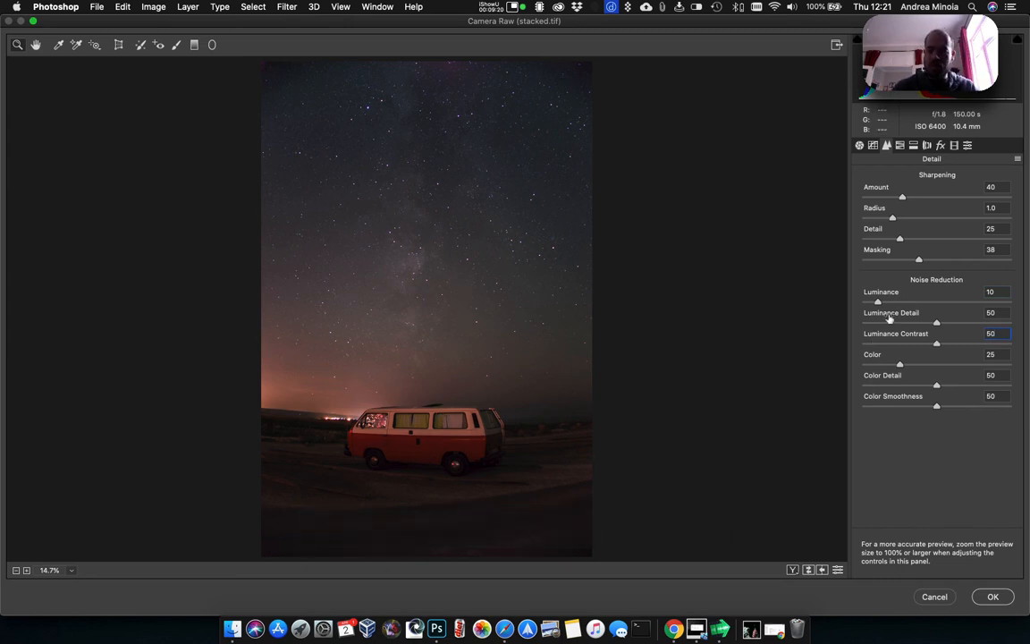
{"action": "left_click_drag", "start_coordinate": [880, 302], "coordinate": [873, 302]}
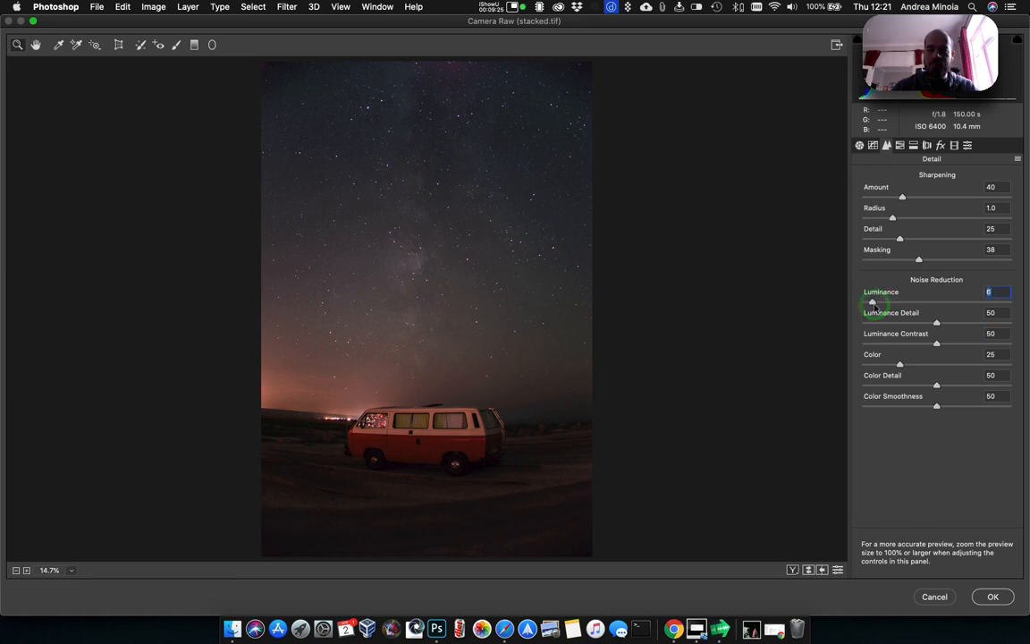
Set the basic tone values to Exposure +0.40, Blacks -19 and Shadows -8.
{"action": "left_click", "coordinate": [859, 145]}
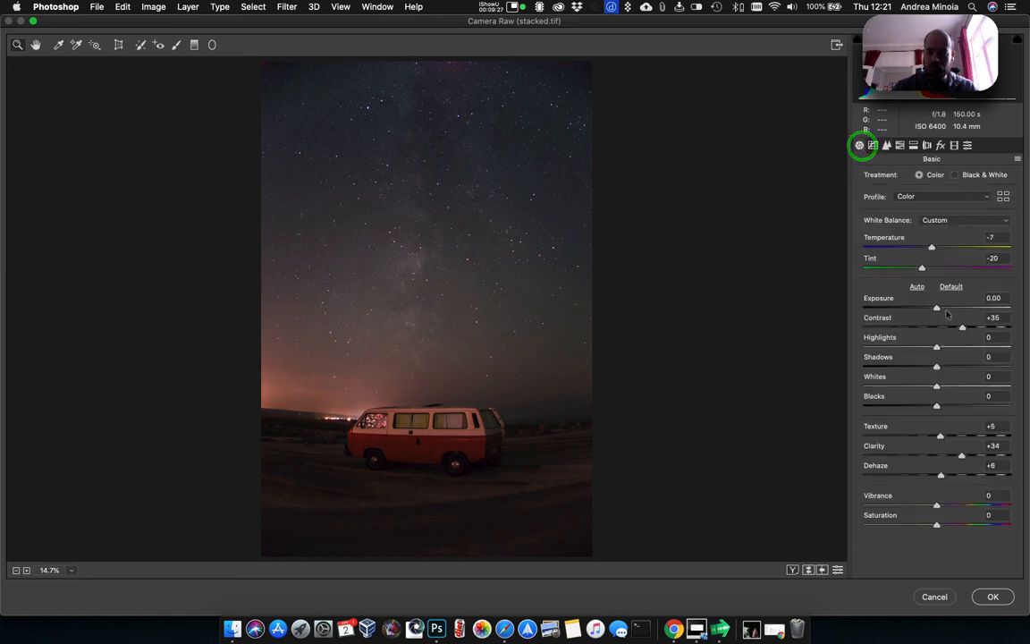
{"action": "left_click_drag", "start_coordinate": [938, 308], "coordinate": [943, 308]}
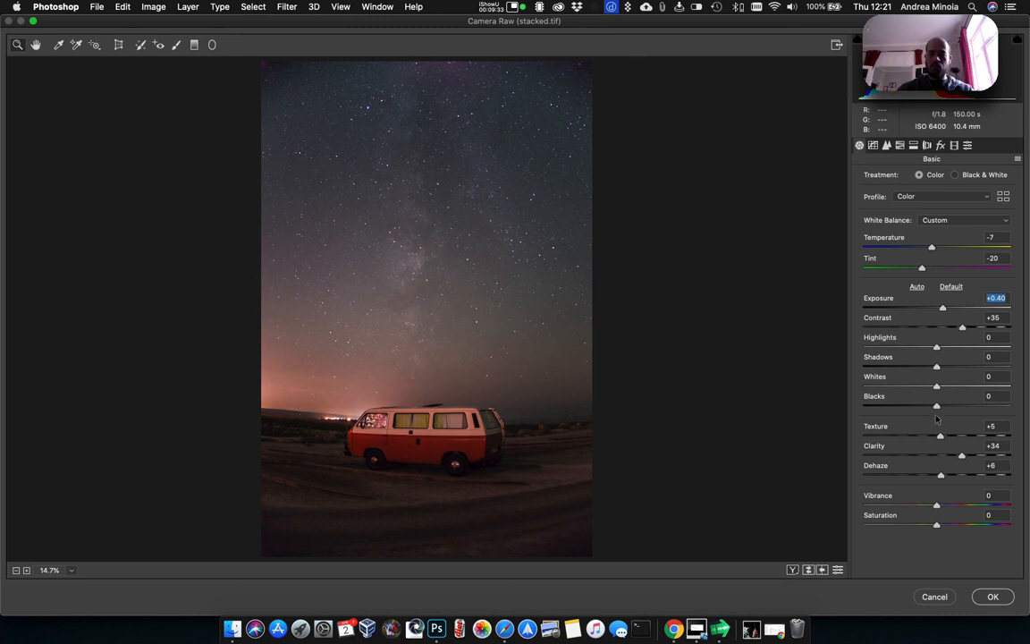
{"action": "left_click_drag", "start_coordinate": [936, 408], "coordinate": [931, 371]}
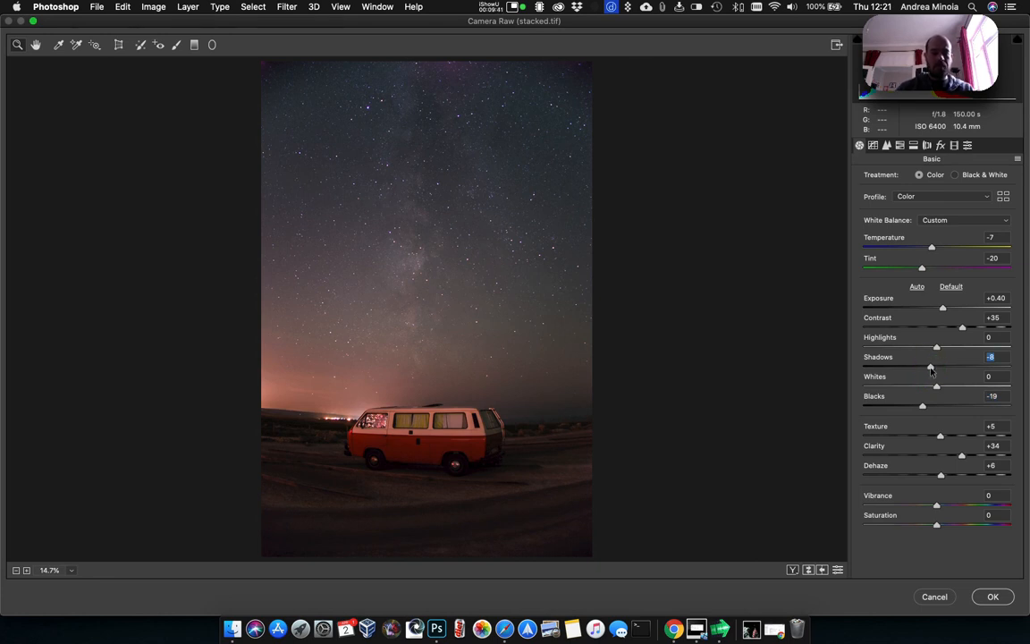